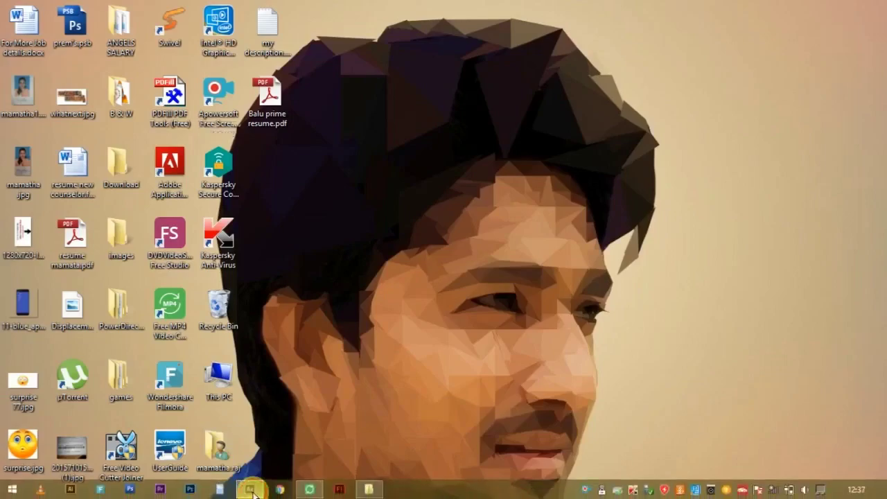
Bring the After Effects window with its empty untitled project to the front
left_click(251, 488)
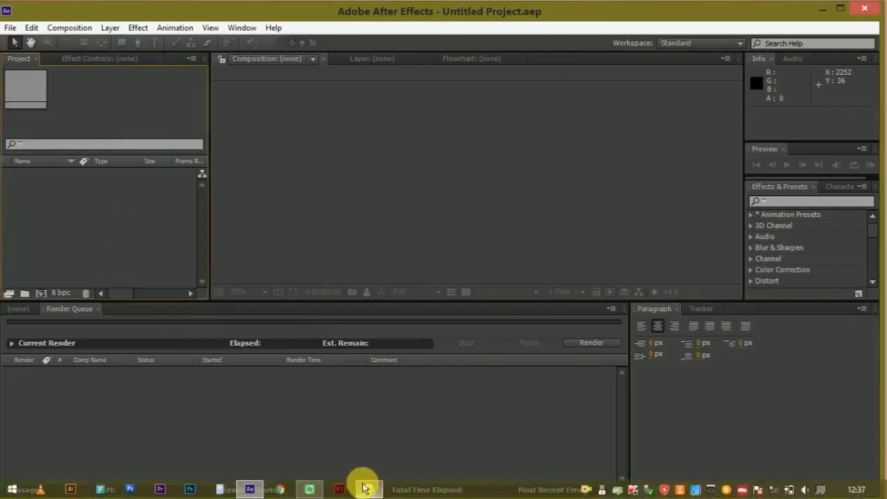
Import AA.mp4 from its folder into the Project panel and build the AA composition from it
left_click(369, 493)
left_click(257, 160)
left_click_drag(250, 158, 323, 362)
left_click(202, 210)
left_click(185, 163)
mouse_move(186, 164)
left_mouse_down()
mouse_move(248, 494)
mouse_move(93, 242)
left_mouse_up()
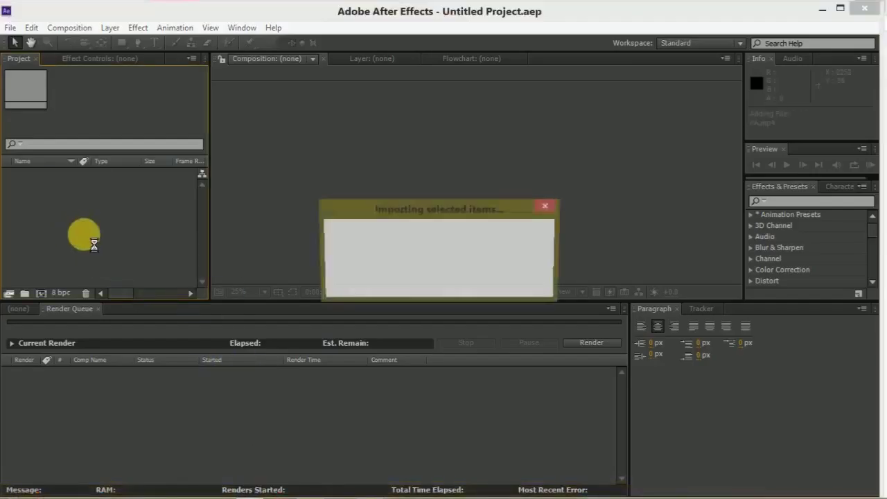
left_click_drag(26, 179, 41, 293)
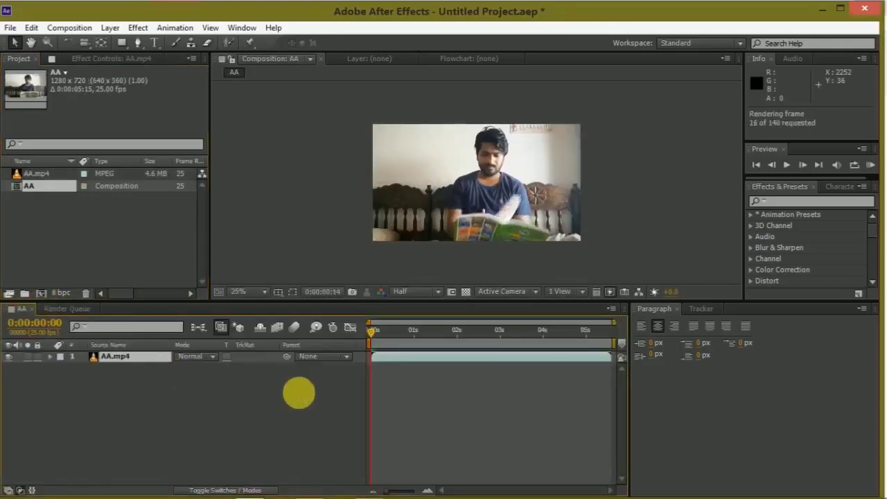
Set the composition viewer zoom to 33.3%
key("period")
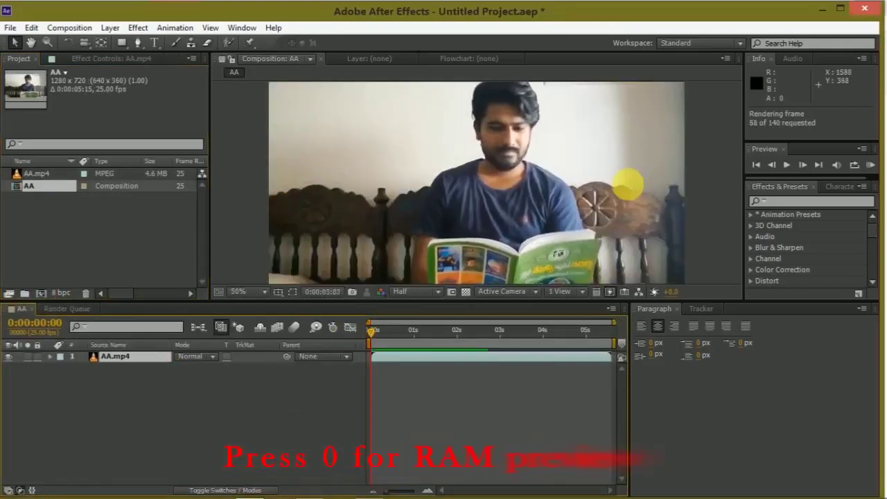
left_click(264, 292)
left_click(267, 162)
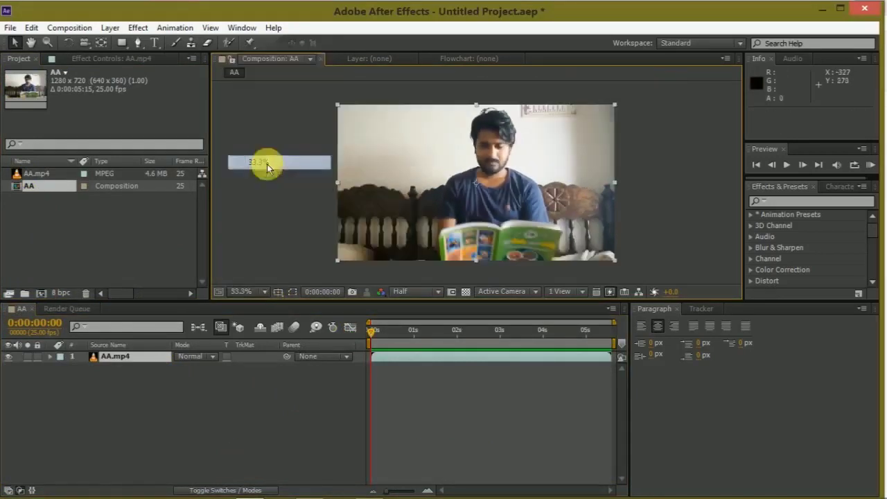
Duplicate the AA.mp4 layer with Edit > Duplicate
left_click(463, 359)
left_click(32, 27)
left_click(80, 167)
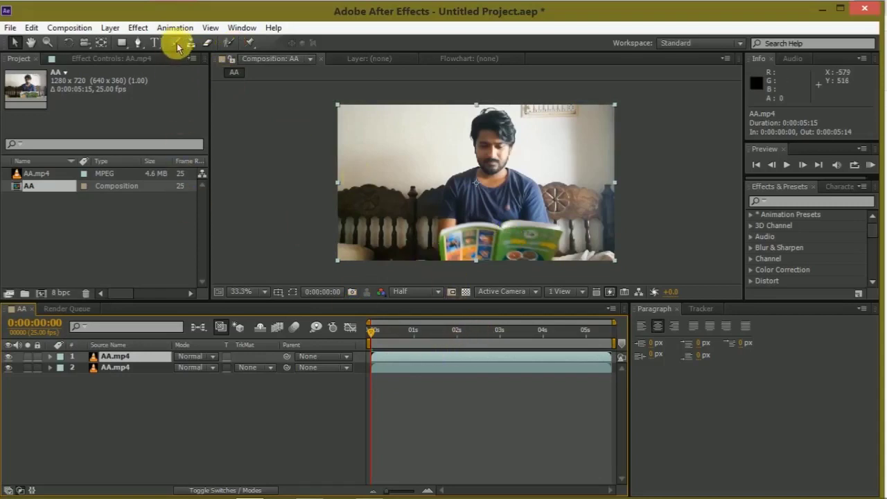
Pick the Roto Brush tool and open the AA.mp4 footage in the Layer panel
left_click(229, 43)
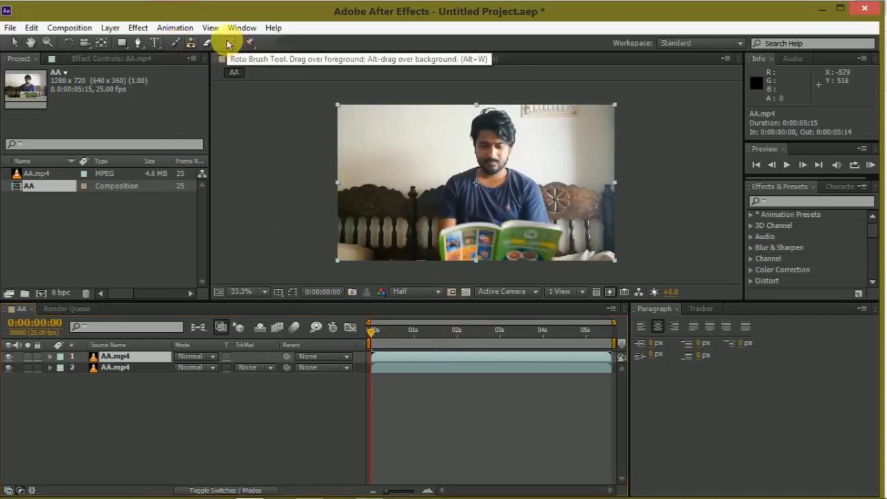
double_click(461, 162)
left_click_drag(542, 161, 528, 165)
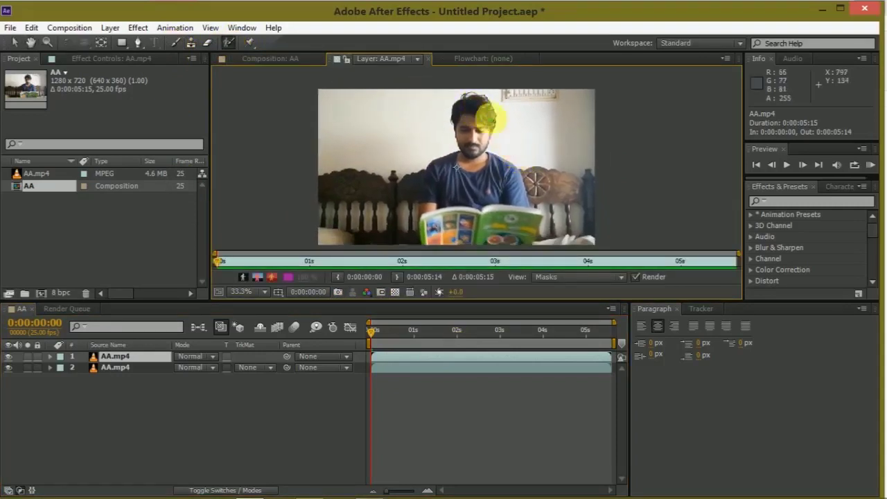
At 50% layer view, paint a foreground Roto Brush stroke over the man's face
key("slash")
left_click_drag(535, 125, 541, 206)
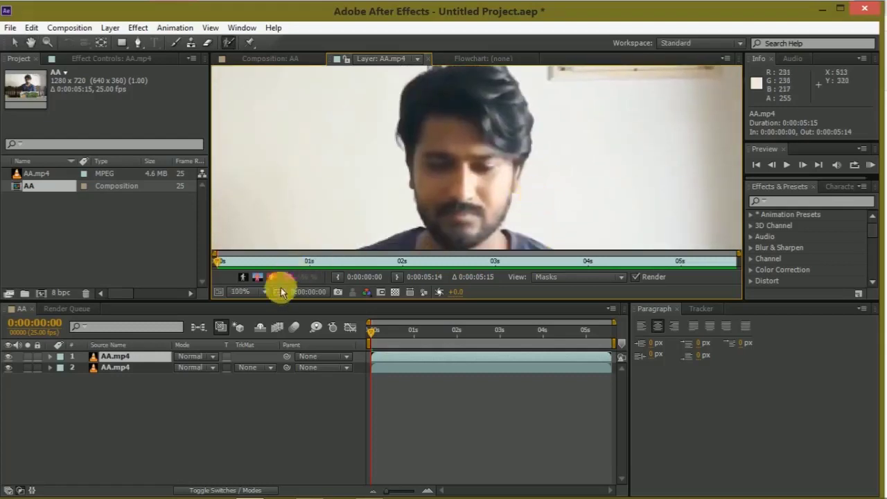
left_click(248, 292)
left_click(255, 177)
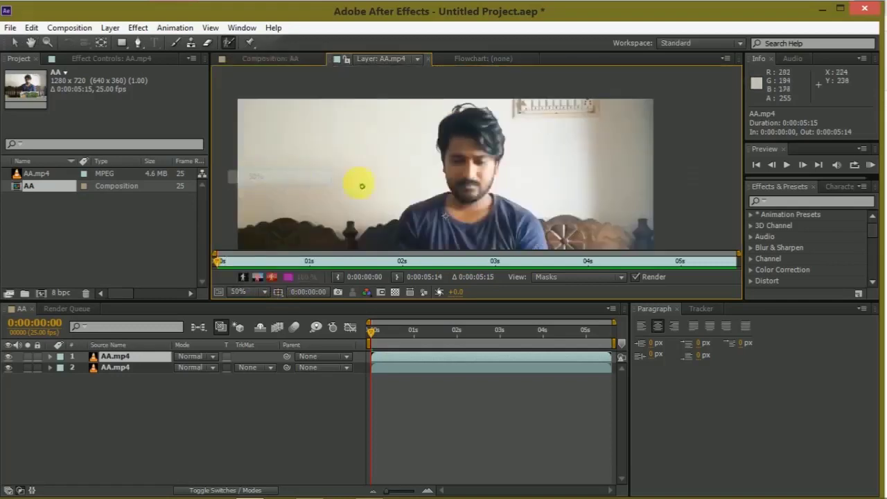
left_click(458, 124)
mouse_move(458, 124)
left_mouse_down()
mouse_move(498, 131)
mouse_move(476, 118)
left_mouse_up()
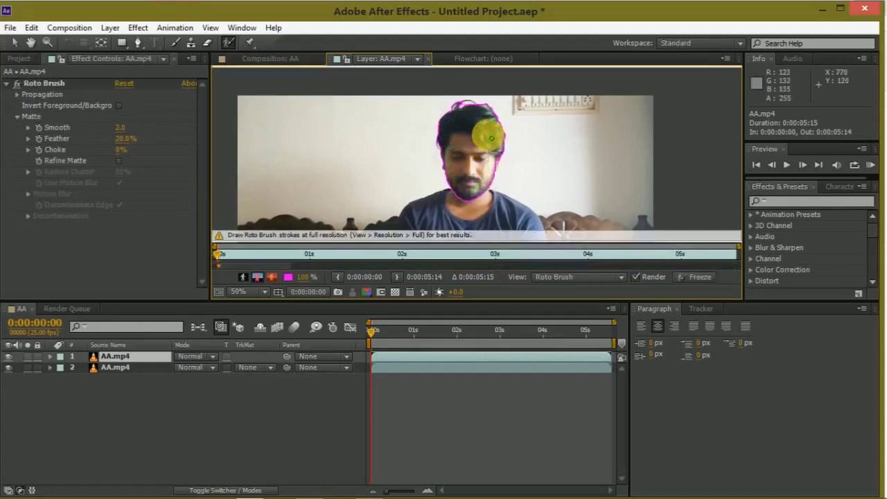
Paint the top of the hair into the Roto Brush matte
left_click_drag(485, 135, 476, 149)
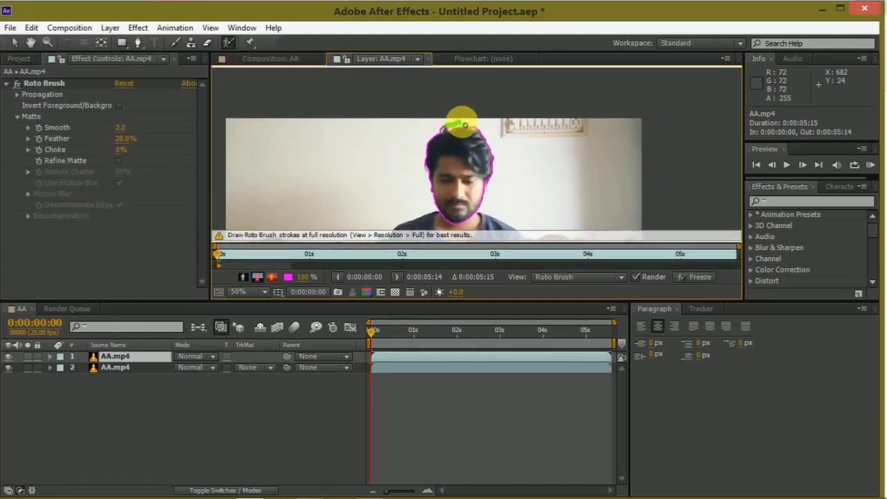
left_click_drag(467, 127, 477, 129)
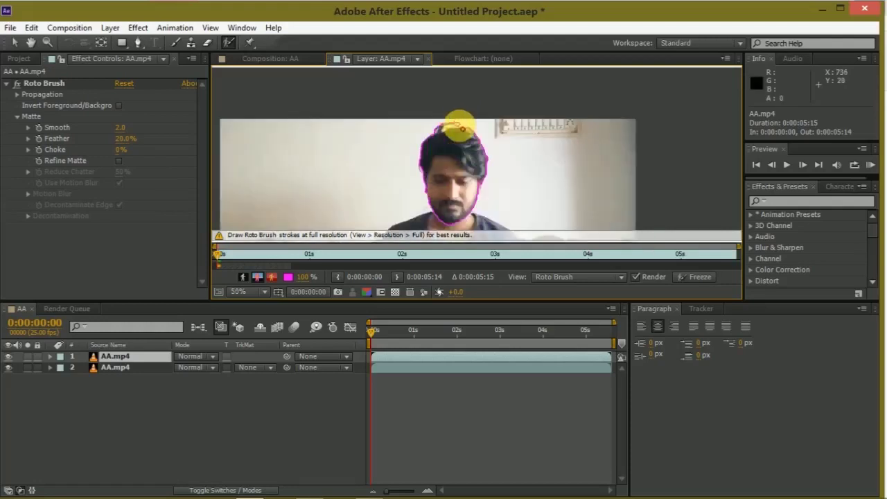
scroll(463, 129, "up", 2)
scroll(464, 129, "up", 1)
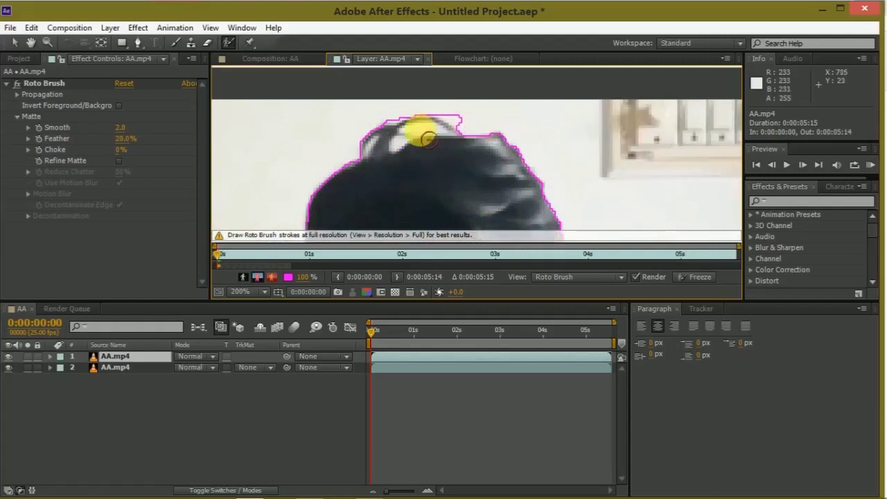
Subtract the background just above the head from the matte
left_click_drag(406, 135, 397, 144)
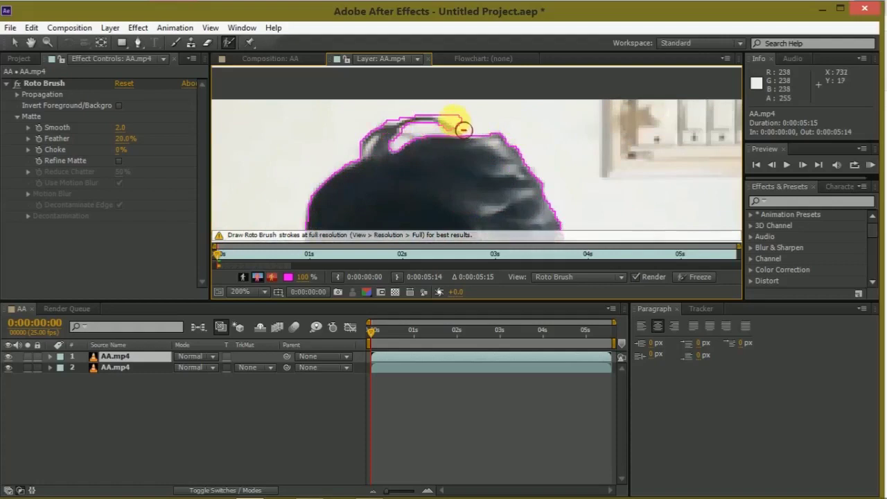
left_click_drag(465, 123, 453, 113)
scroll(556, 131, "down", 1)
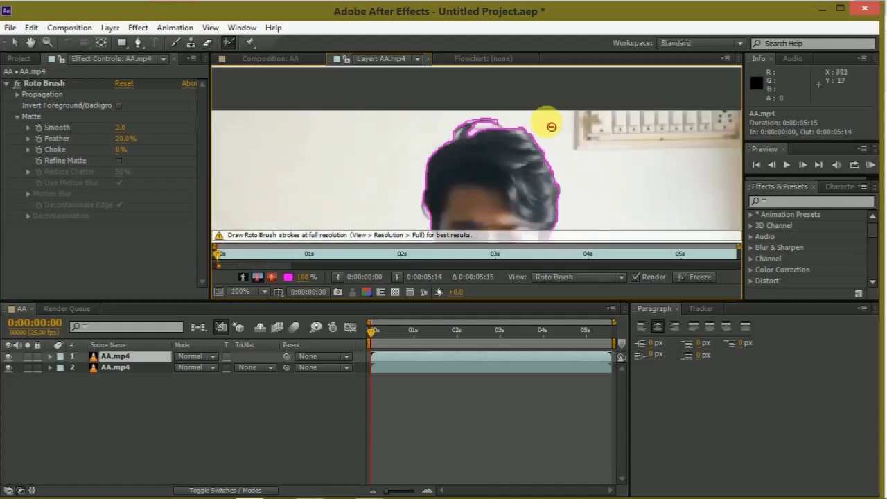
scroll(552, 127, "down", 1)
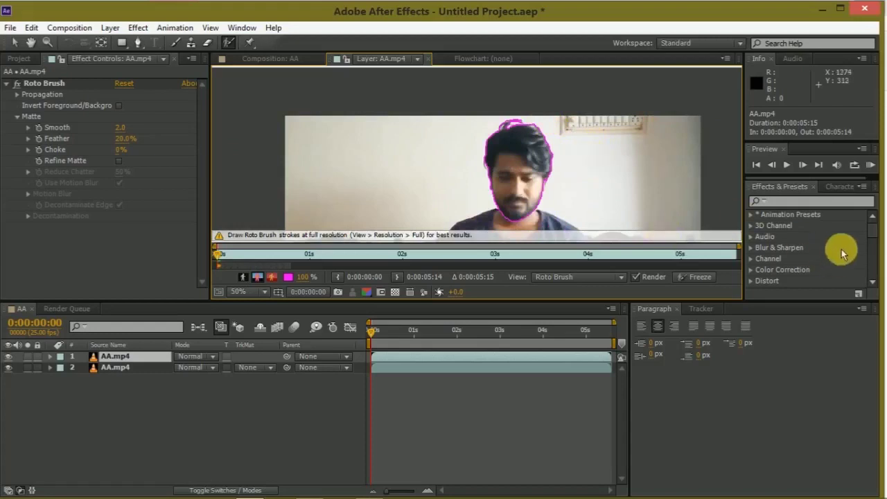
Step through and play the first frames to review the propagated head matte
left_click(804, 165)
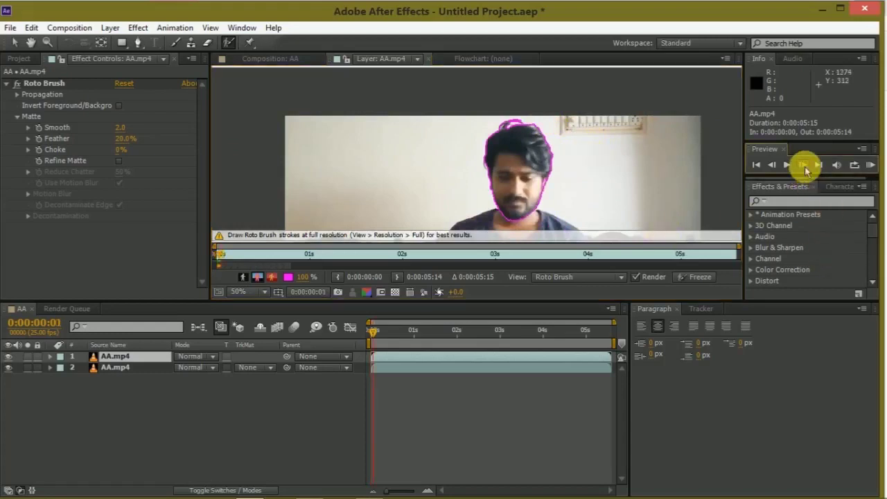
left_click(804, 165)
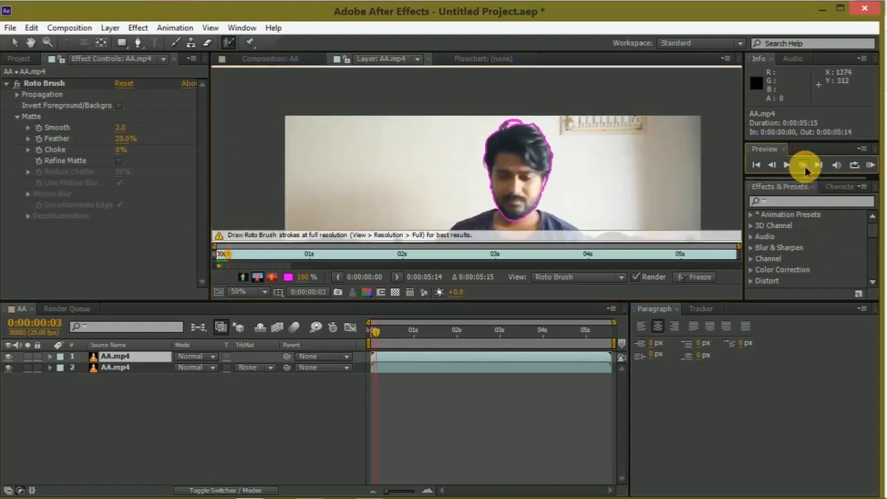
left_click(804, 165)
left_click(804, 165)
left_click(805, 165)
left_click(804, 165)
left_click(804, 165)
left_click(804, 165)
left_click(804, 165)
left_click(804, 165)
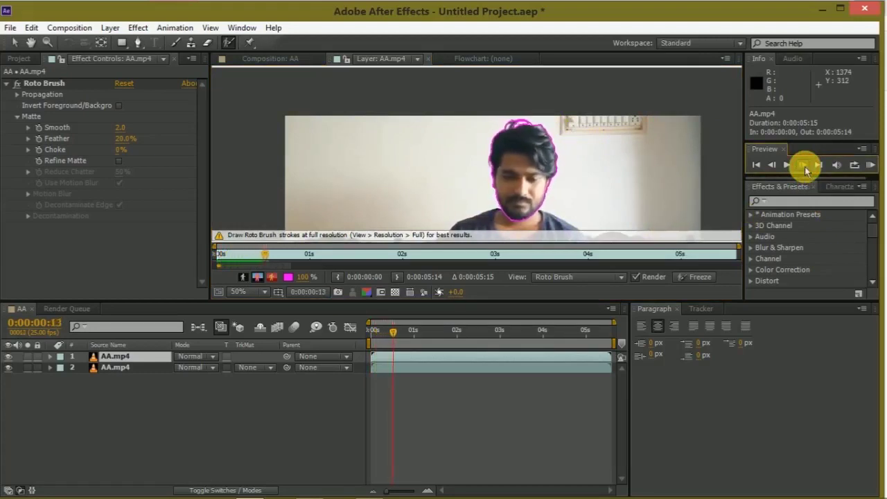
left_click(804, 165)
left_click(804, 165)
left_click(787, 165)
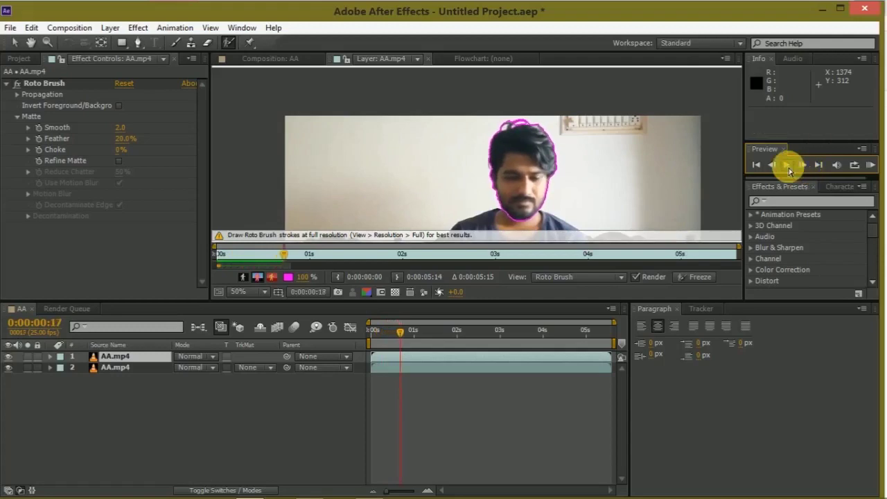
left_click(792, 169)
left_click(802, 168)
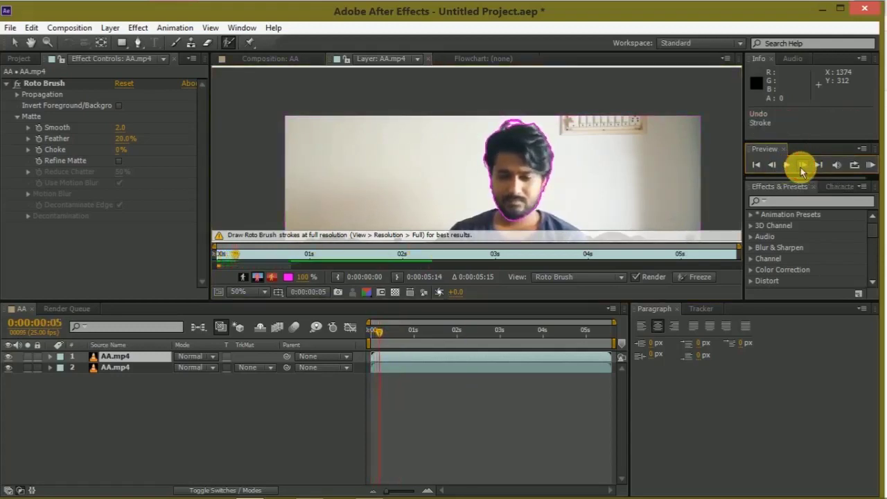
left_click(802, 165)
left_click(802, 169)
left_click(769, 165)
left_click(769, 165)
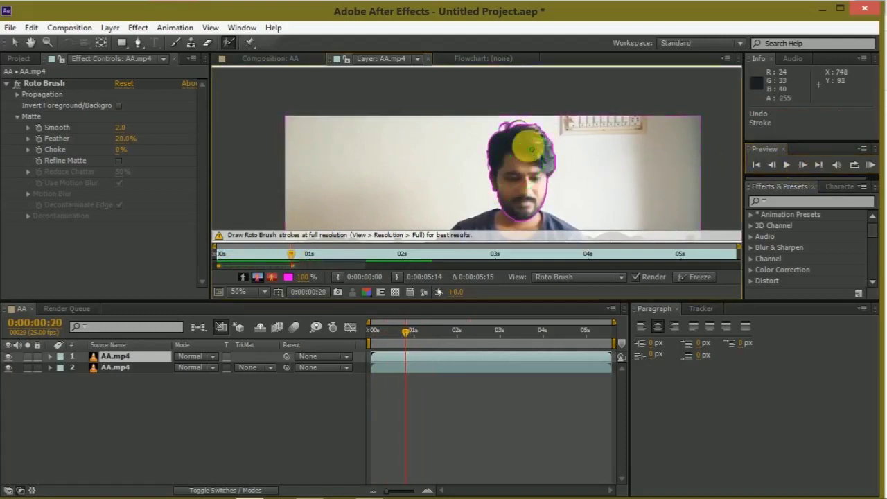
Paint the missing head area back into the matte and check the following frames
left_click_drag(547, 154, 525, 148)
left_click(802, 165)
left_click(802, 166)
left_click(802, 165)
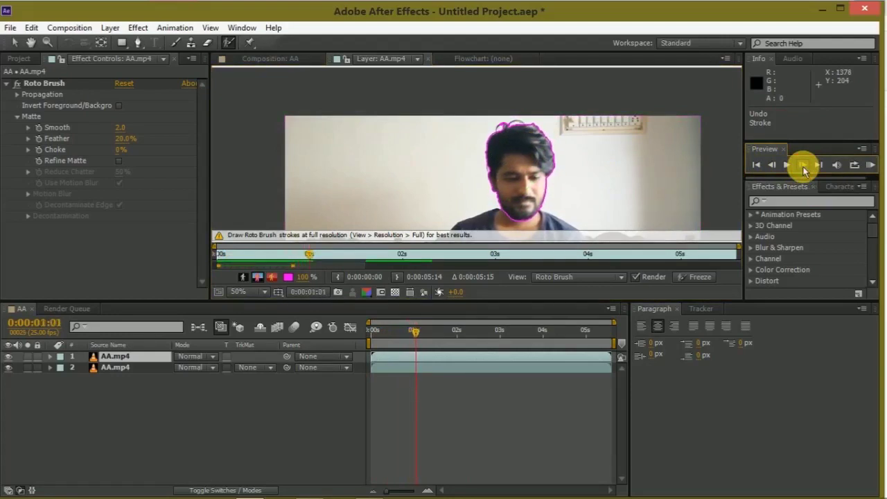
left_click(802, 167)
left_click(802, 166)
left_click(802, 166)
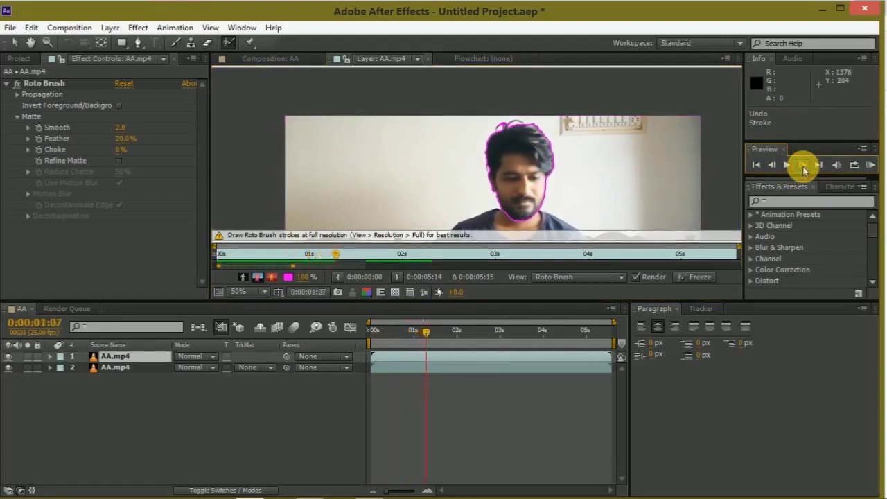
left_click(802, 165)
left_click(803, 166)
left_click(771, 167)
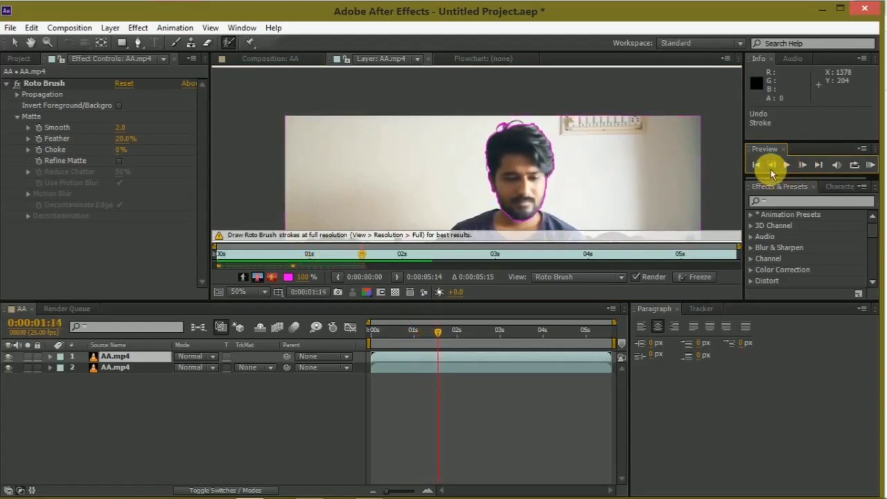
Repaint a loop around the head and over the hair, then propagate forward
left_click_drag(531, 136, 521, 141)
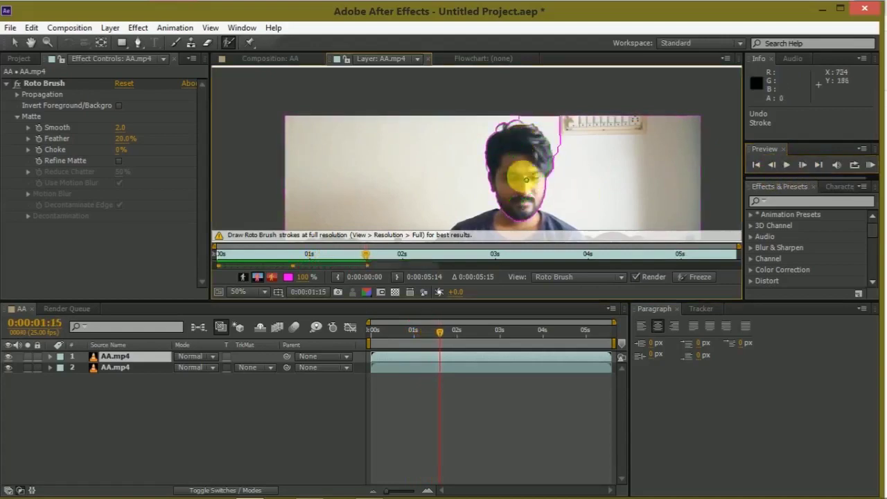
left_click_drag(580, 158, 508, 123)
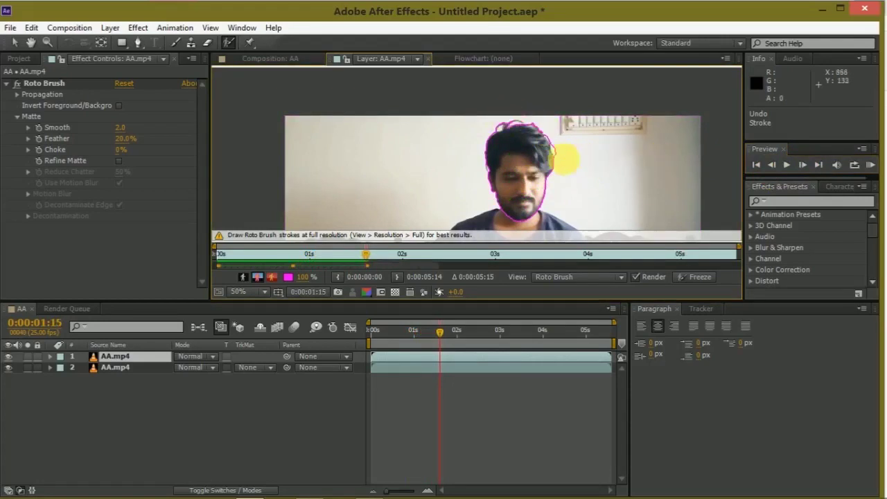
left_click(802, 165)
left_click(802, 165)
left_click(802, 165)
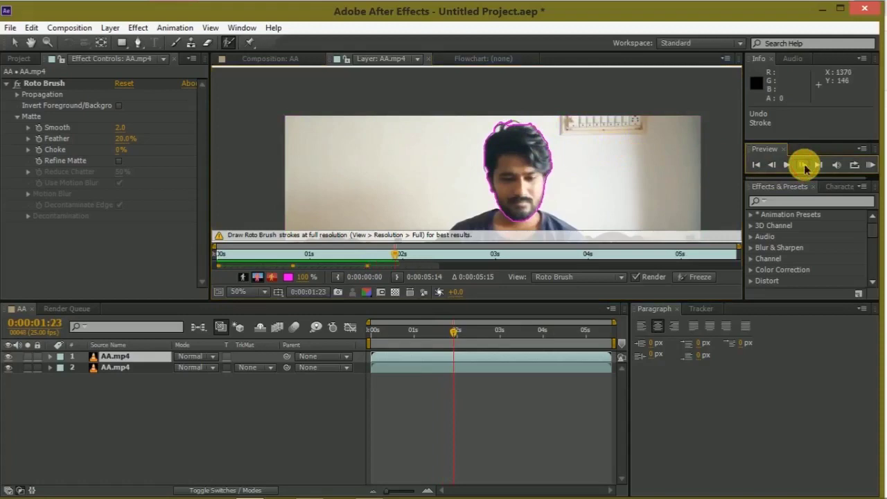
left_click(803, 165)
left_click(802, 165)
left_click(804, 167)
left_click(805, 167)
left_click(805, 167)
left_click(803, 165)
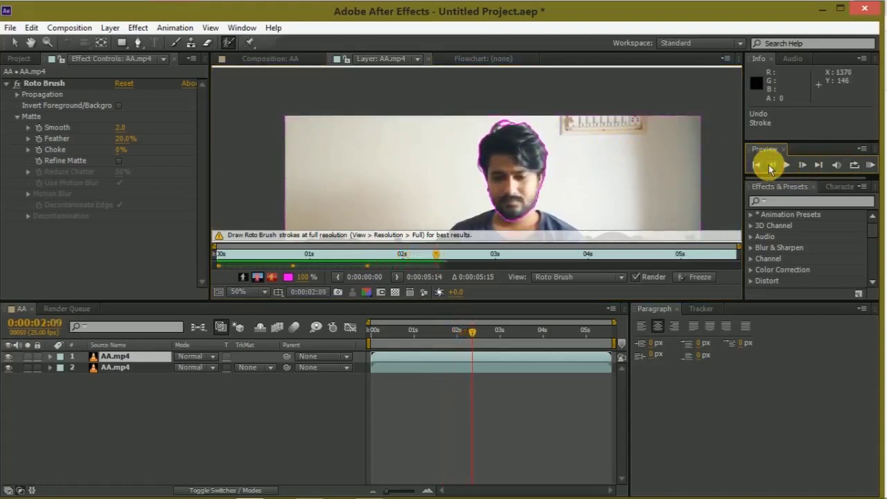
left_click(801, 166)
Correct the head matte with extra strokes while stepping through the middle frames
left_click_drag(517, 205, 504, 135)
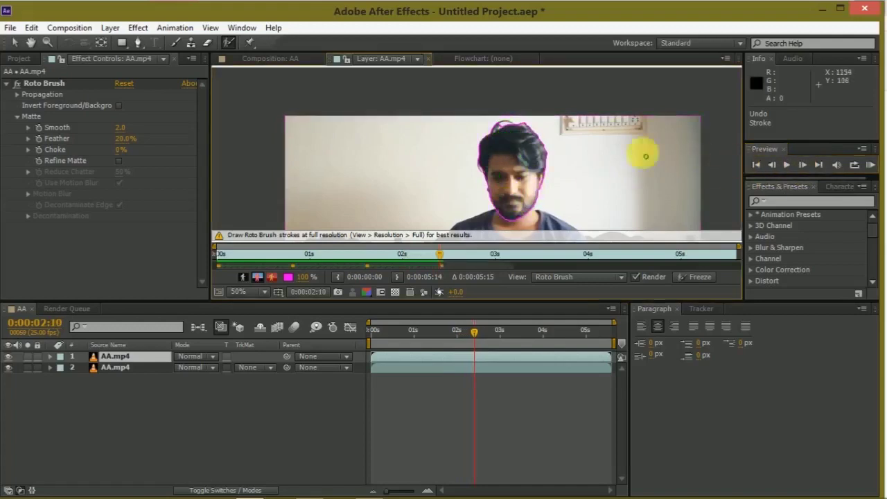
left_click(801, 166)
left_click(800, 166)
left_click(801, 166)
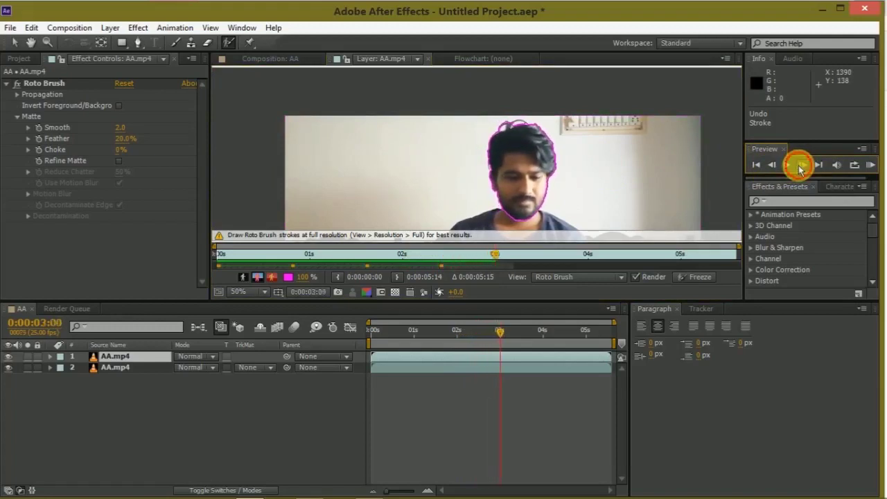
left_click(801, 167)
left_click(801, 166)
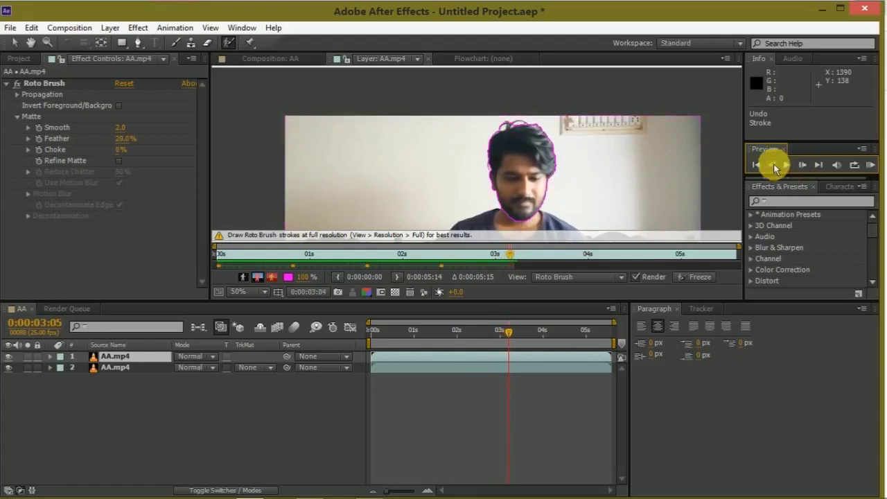
left_click_drag(524, 201, 524, 202)
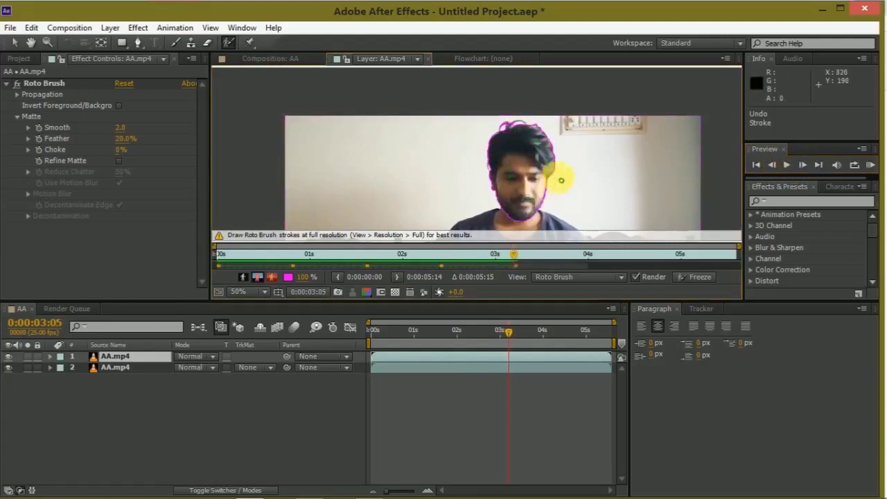
left_click(802, 167)
left_click(802, 167)
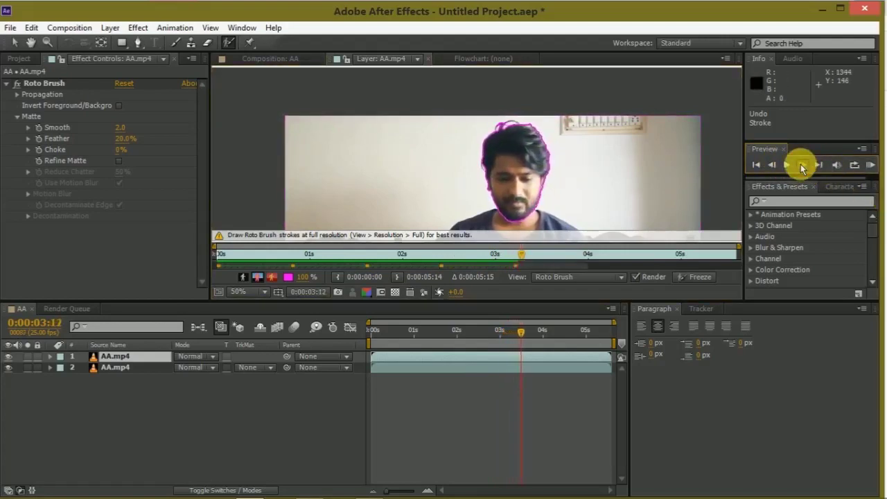
left_click(802, 166)
left_click(802, 166)
left_click(802, 166)
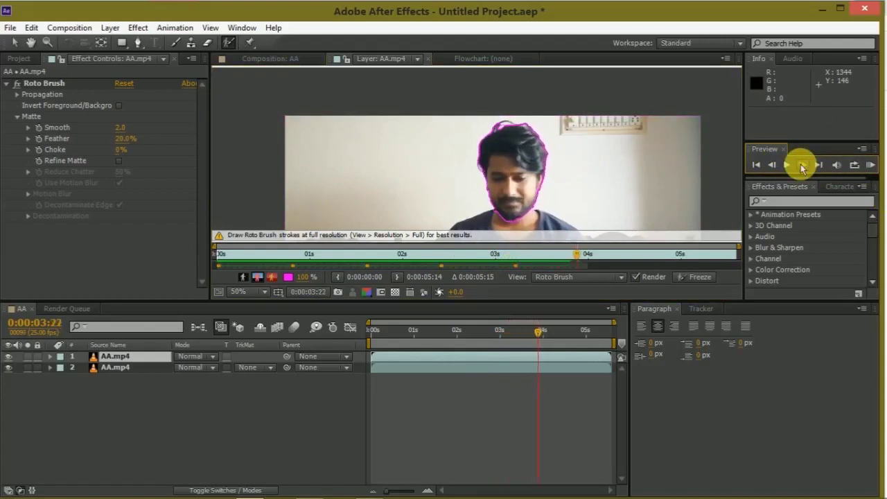
left_click(802, 166)
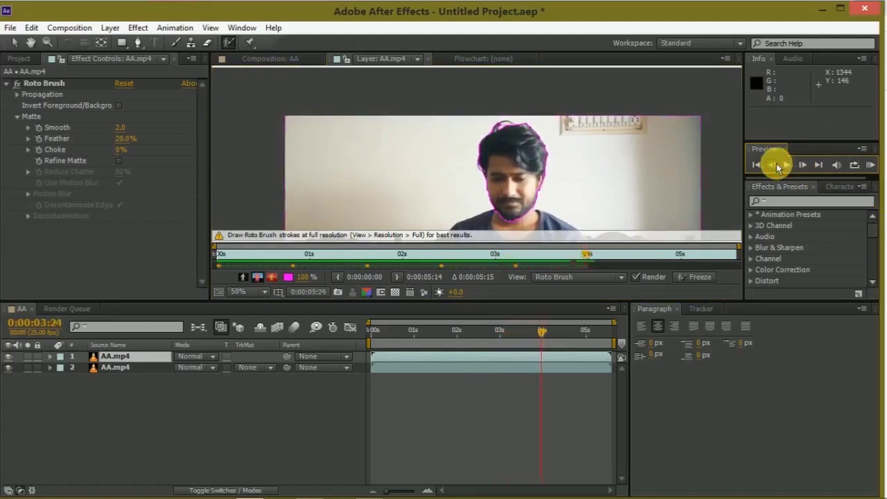
Refine the face matte while advancing to the clip's last frame at 0:00:05:14
left_click_drag(524, 201, 524, 202)
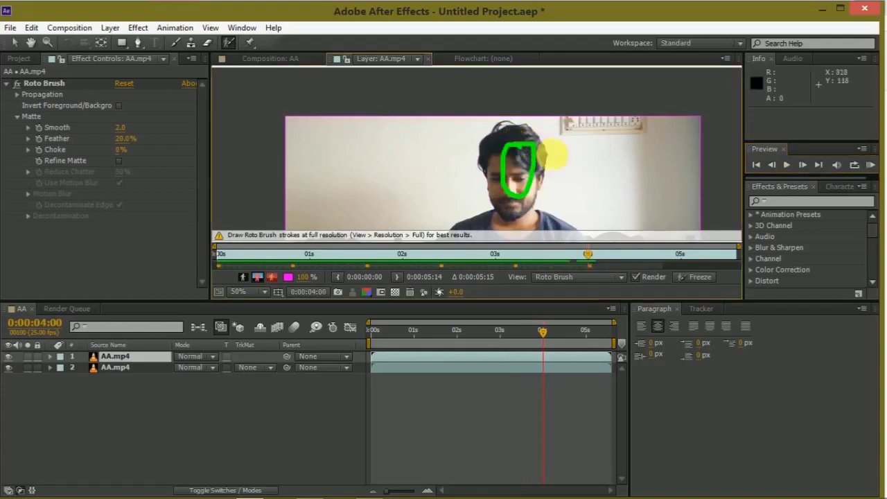
left_click(803, 166)
left_click(803, 167)
left_click(802, 166)
left_click(803, 167)
left_click(803, 166)
left_click(802, 166)
left_click(802, 166)
left_click(803, 167)
left_click(802, 167)
left_click(803, 166)
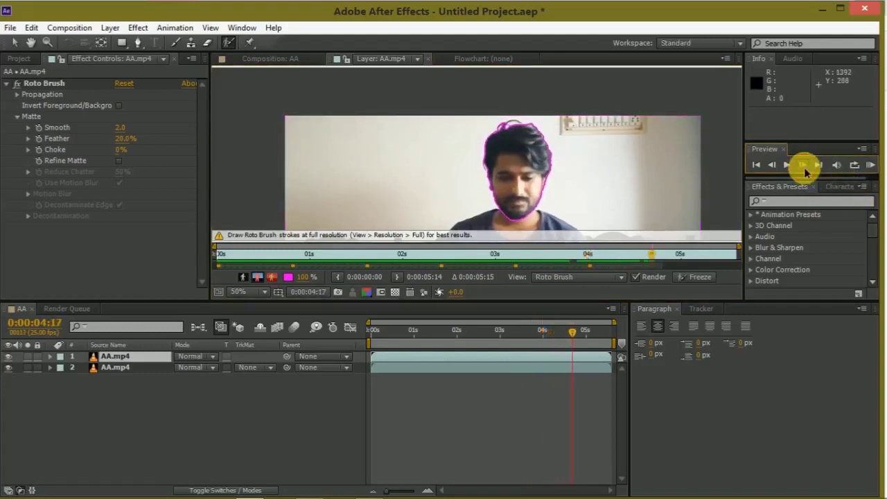
left_click(803, 166)
mouse_move(530, 167)
left_mouse_down()
mouse_move(500, 161)
mouse_move(519, 204)
left_mouse_up()
left_click(803, 165)
left_click(803, 165)
left_click(803, 165)
left_click(802, 165)
left_click(803, 165)
left_click(802, 165)
left_click(803, 165)
left_click(802, 165)
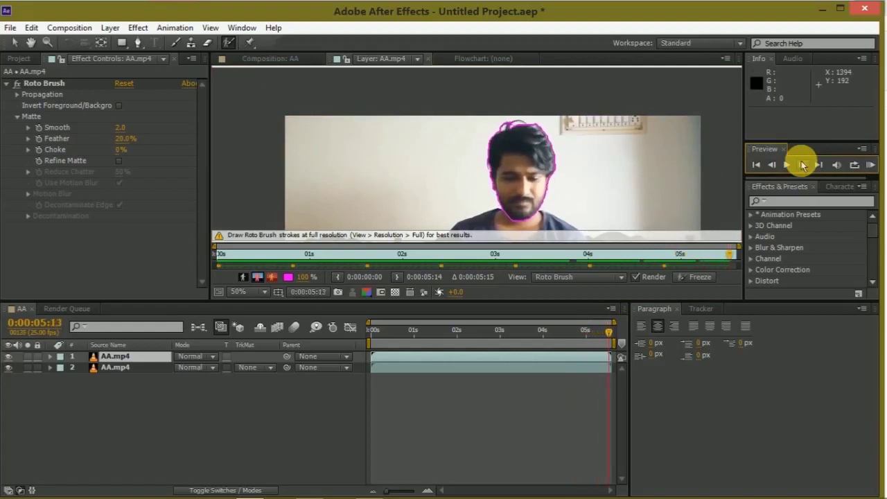
left_click(802, 165)
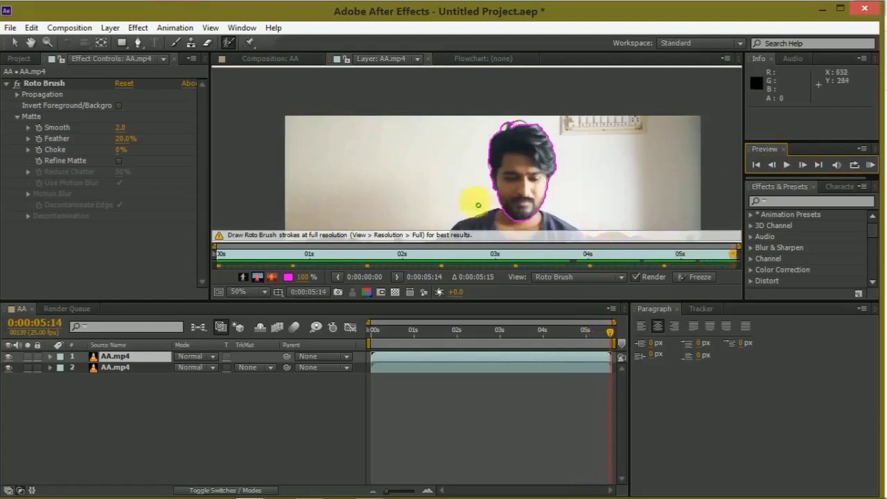
left_click(267, 58)
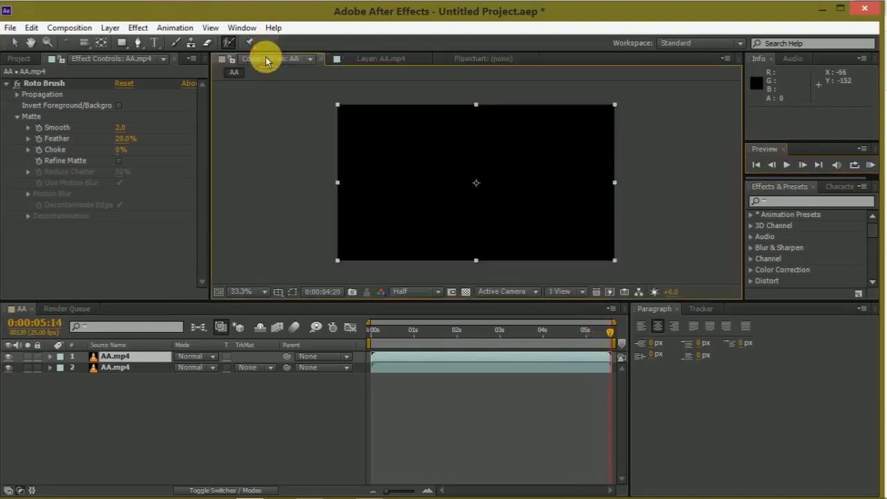
left_click(410, 356)
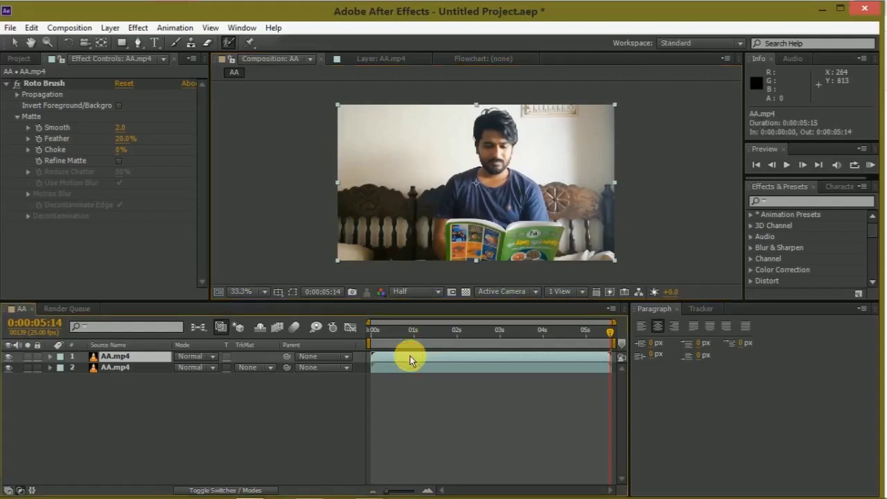
left_click(9, 368)
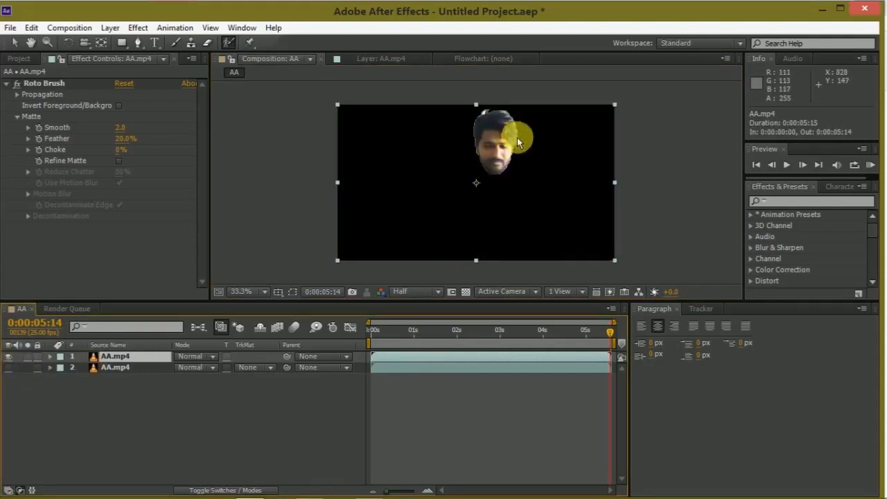
left_click(9, 368)
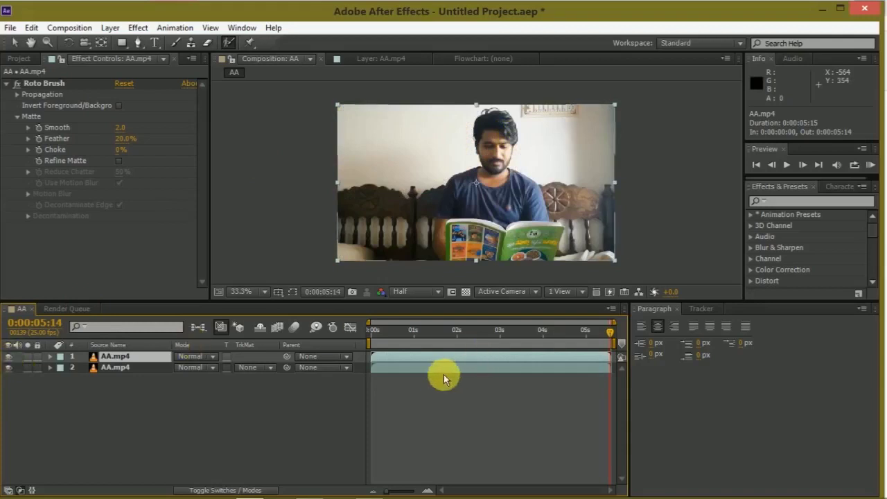
left_click(421, 369)
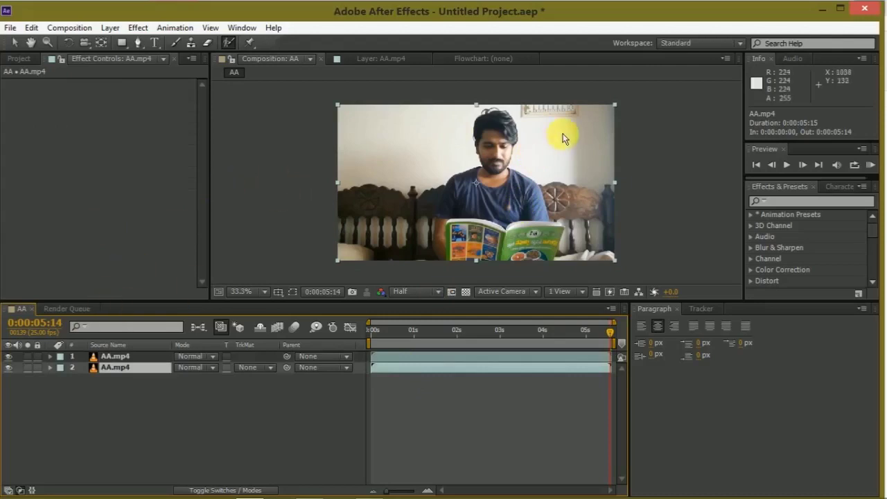
Start motion tracking on the video layer from the Animation menu
scroll(530, 132, "up", 6)
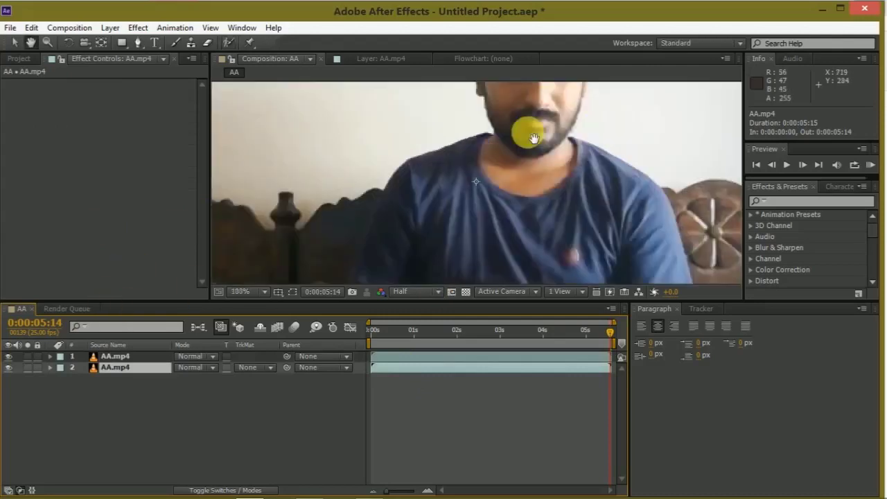
scroll(430, 264, "down", 2)
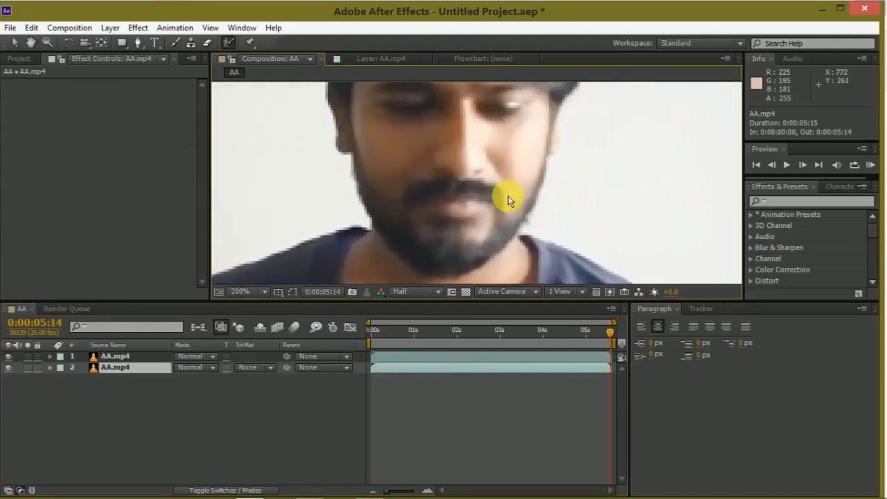
left_click(181, 32)
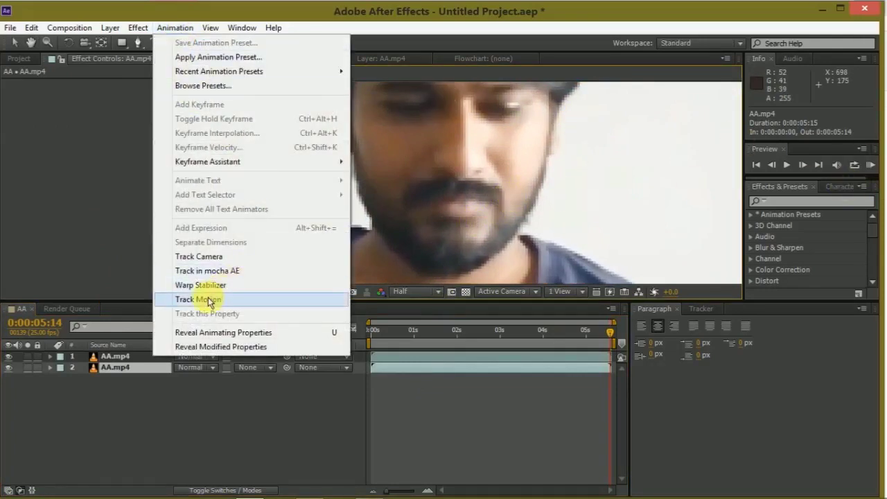
left_click(207, 299)
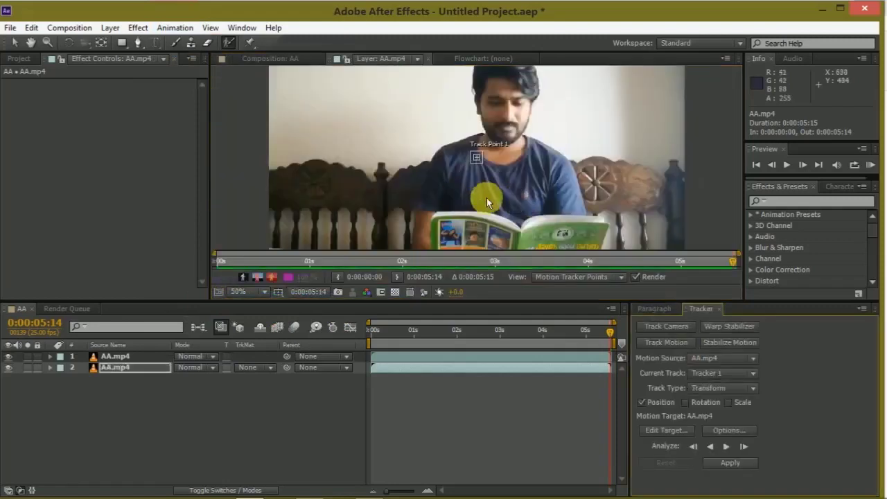
Undo the accidental Roto Brush stroke on the shirt and its roto effect
left_click(483, 151)
key("ctrl+z")
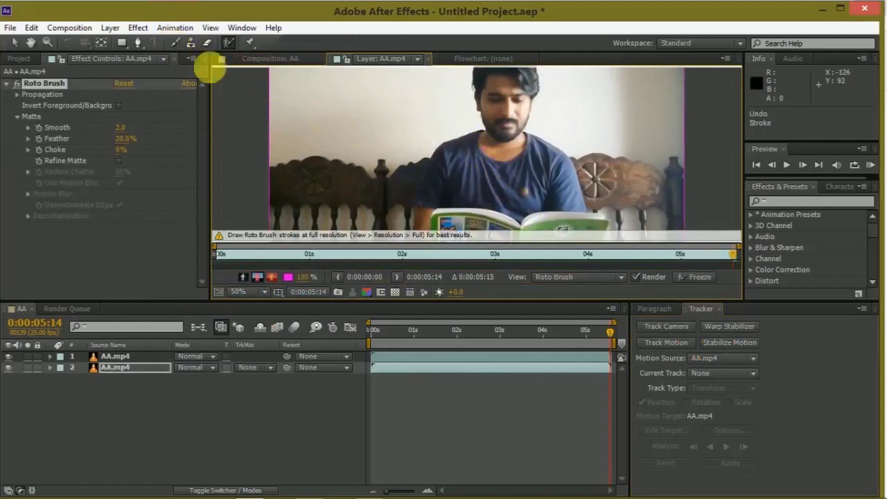
key("ctrl+z")
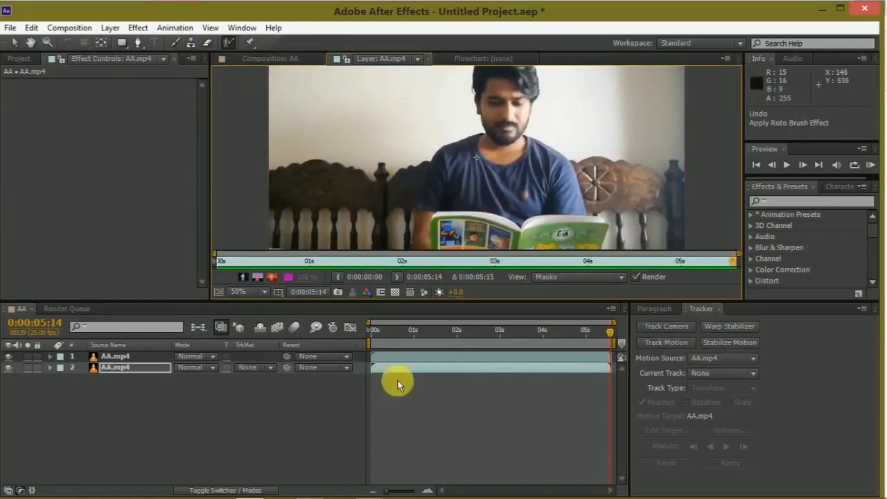
Toggle layer 2's visibility to check the cut-out face, then start a Position tracker
left_click(380, 366)
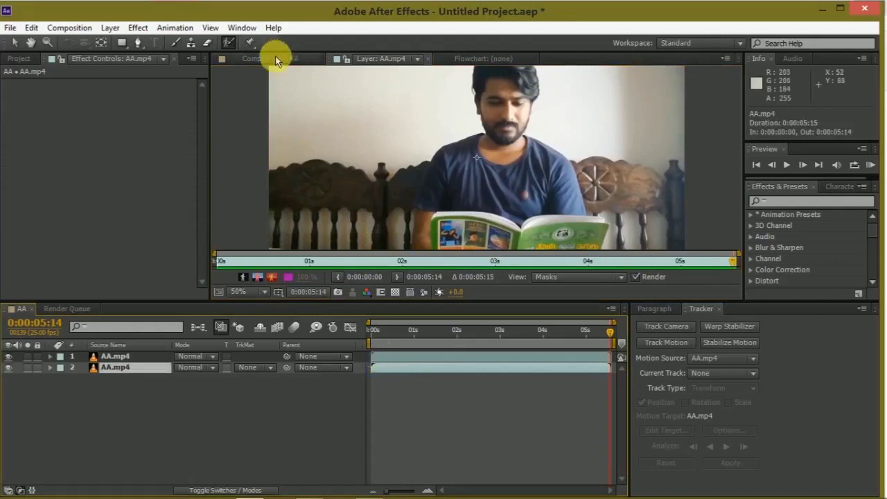
left_click(276, 59)
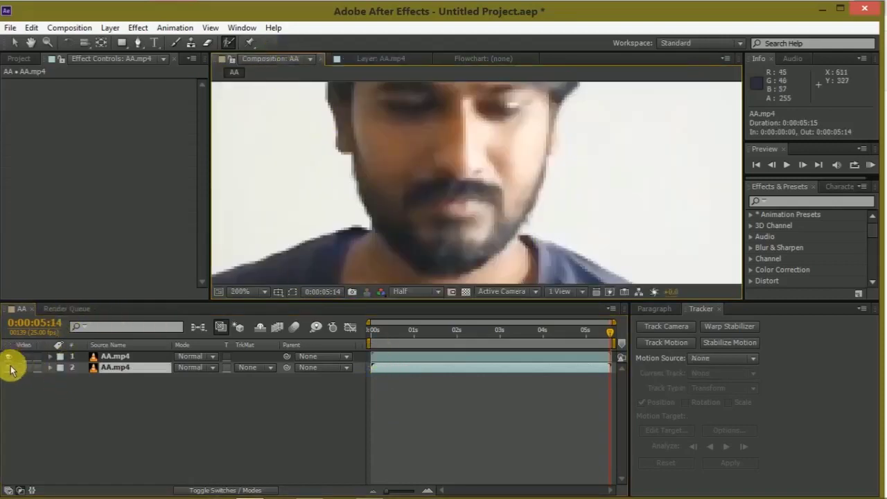
left_click(9, 367)
left_click(9, 367)
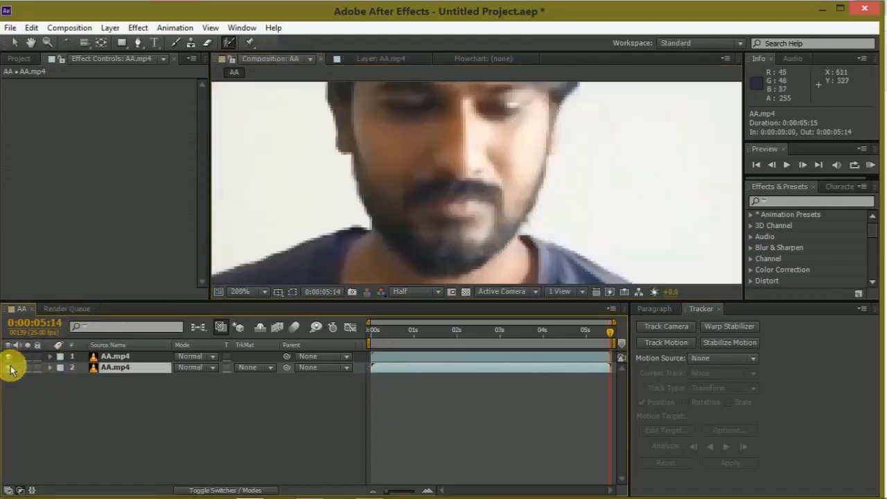
left_click(9, 367)
left_click(10, 367)
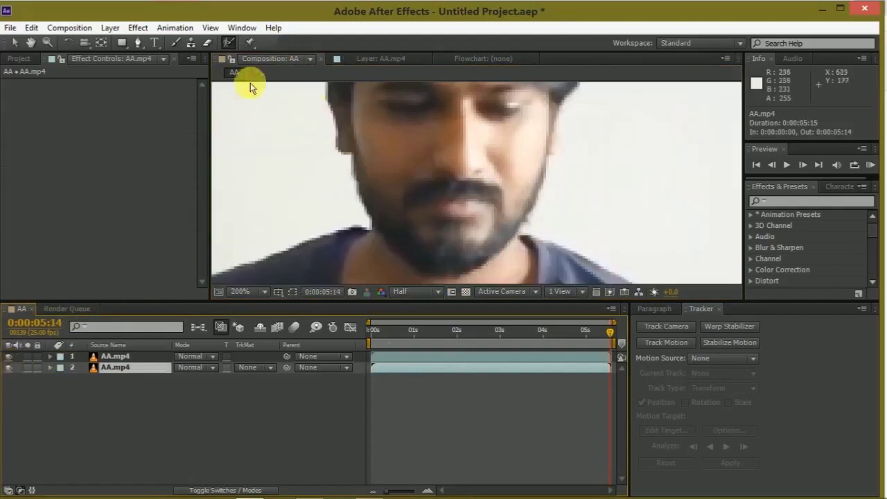
left_click(185, 32)
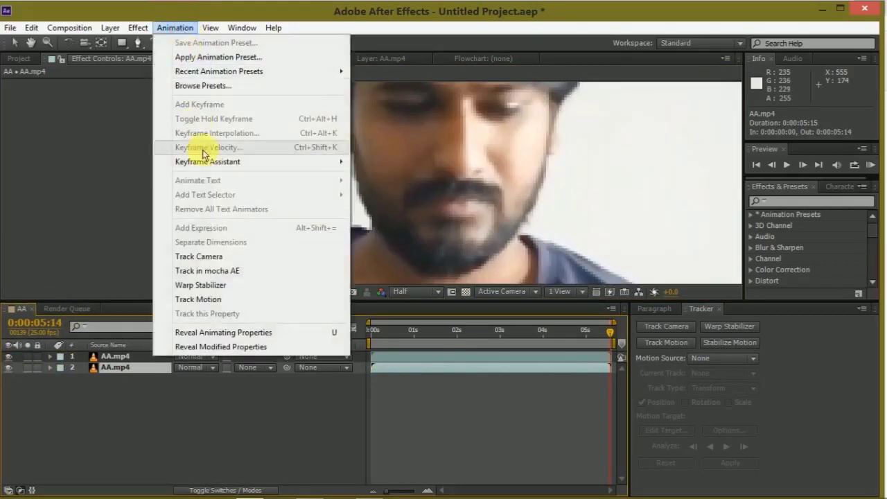
left_click(223, 300)
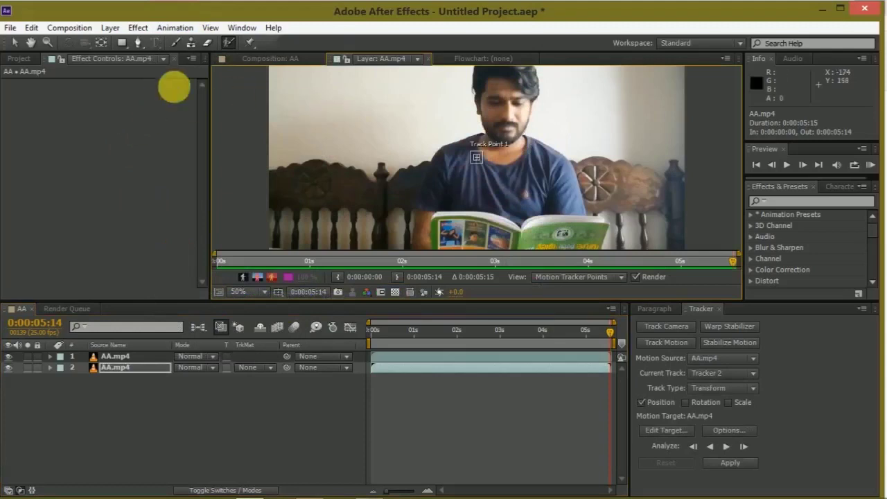
Enlarge Track Point 1's search region at 100% zoom using the Selection tool
key("period")
left_click(15, 41)
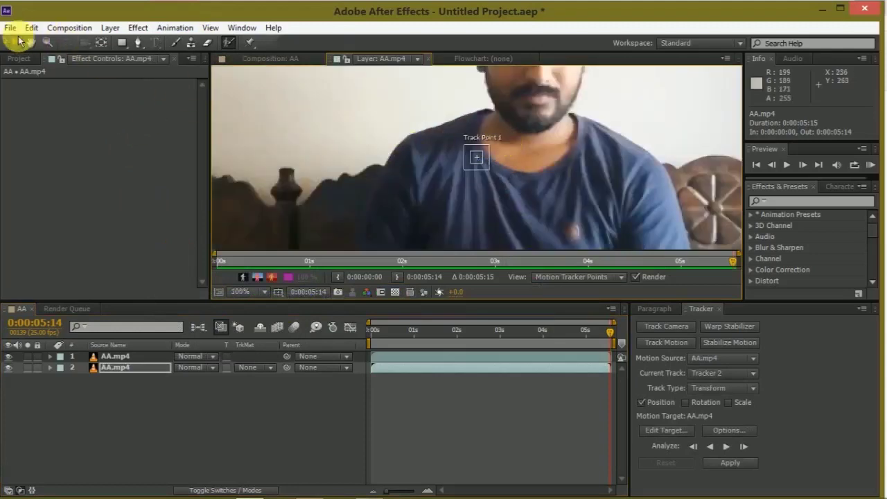
mouse_move(491, 150)
left_mouse_down()
mouse_move(514, 143)
mouse_move(496, 156)
mouse_move(558, 97)
left_mouse_up()
mouse_move(599, 123)
left_mouse_down()
mouse_move(560, 179)
mouse_move(516, 158)
left_mouse_up()
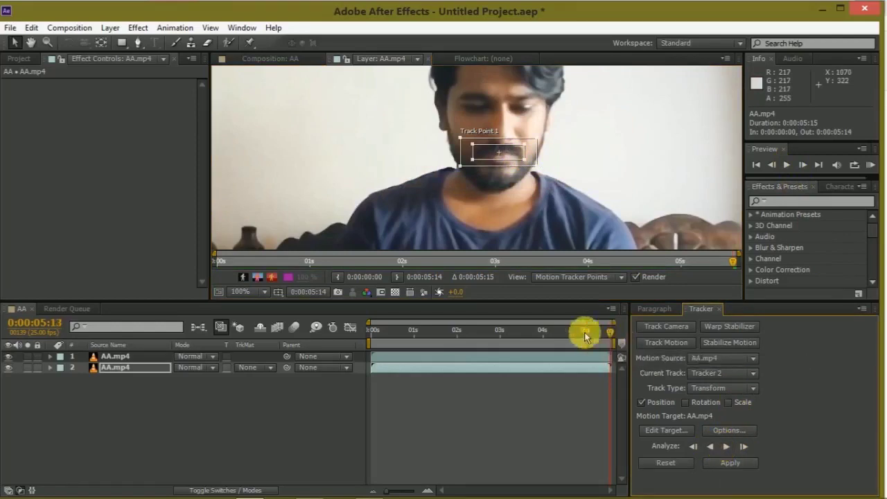
Return to frame 0:00:00:00 and move the track point onto the mouth
left_click_drag(610, 331, 359, 332)
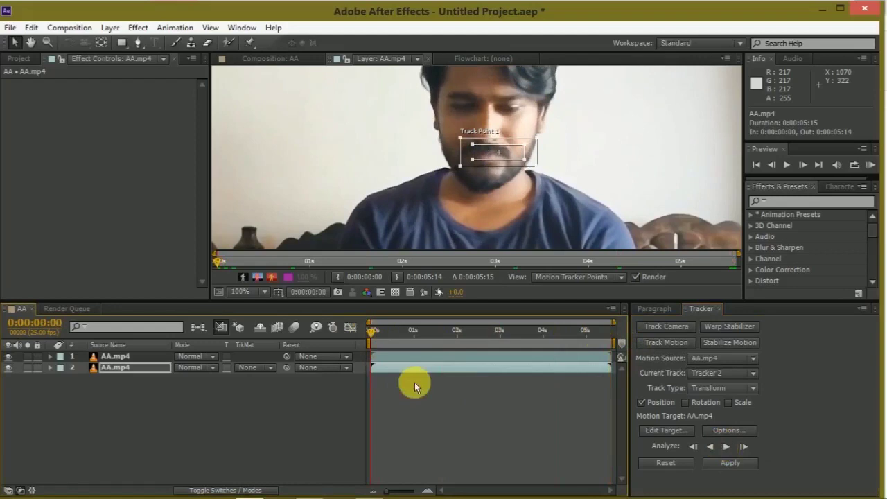
key("ctrl+z")
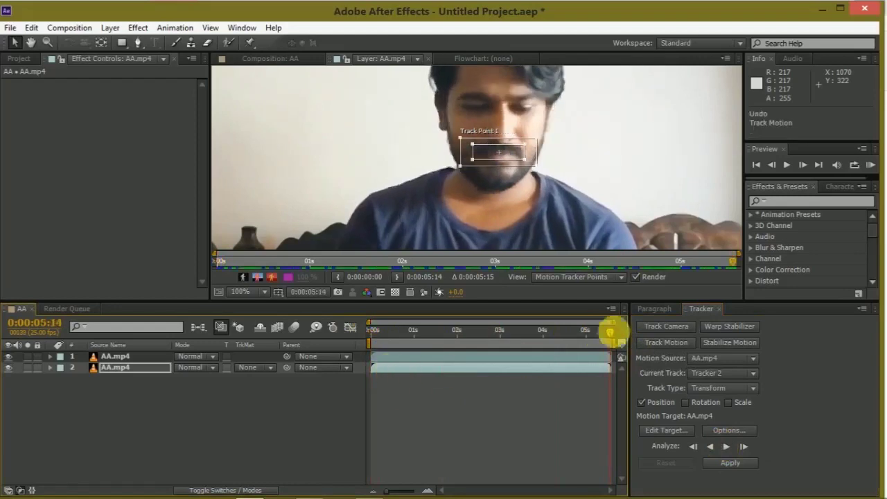
left_click_drag(604, 331, 456, 330)
left_click_drag(404, 344, 326, 340)
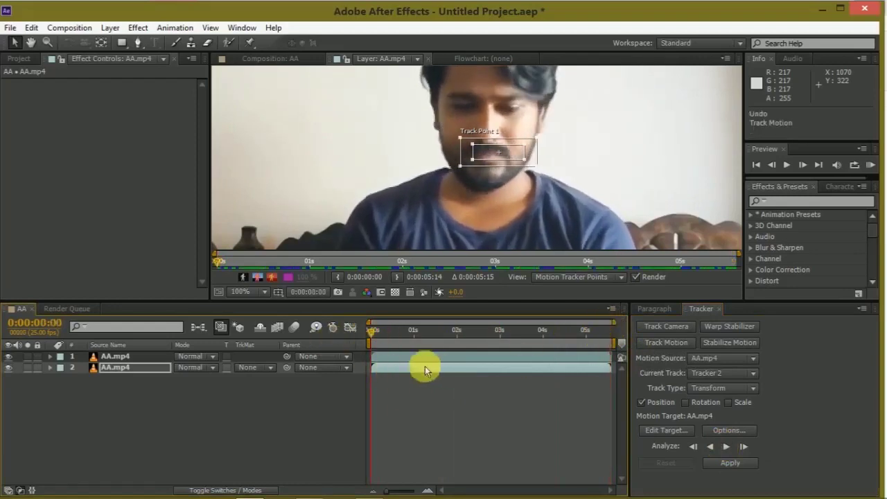
mouse_move(488, 162)
left_mouse_down()
mouse_move(474, 162)
mouse_move(490, 148)
left_mouse_up()
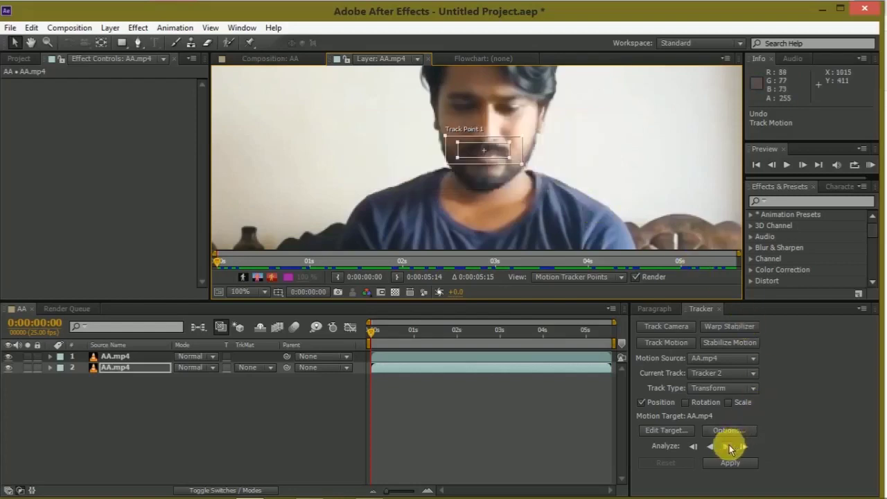
Analyze the mouth track forward to 0:00:05:14, return to frame zero, and add Null 1
left_click(728, 447)
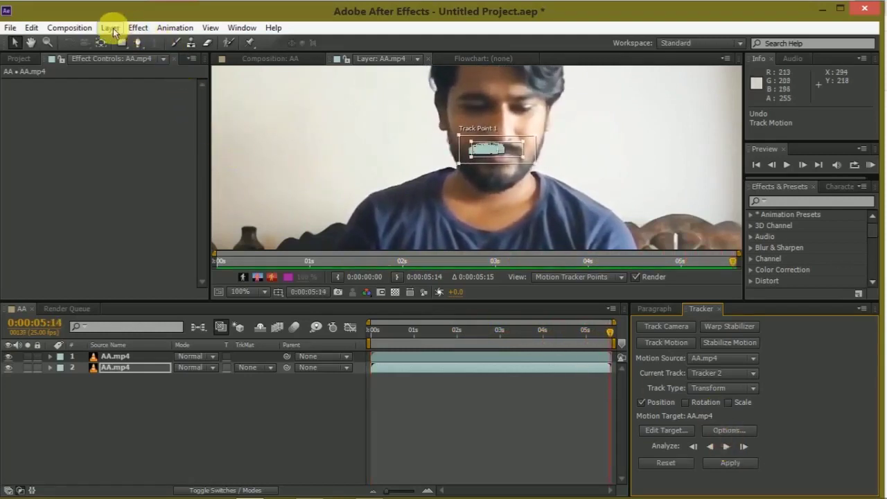
left_click_drag(611, 331, 333, 336)
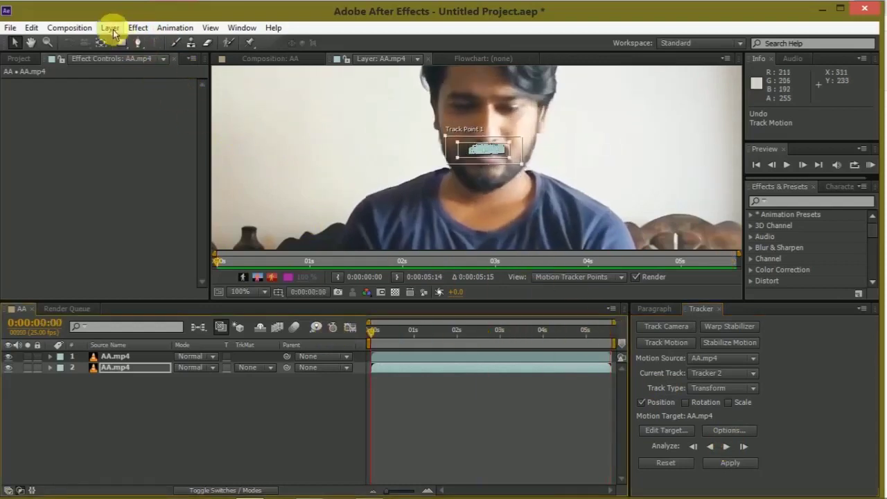
left_click(110, 27)
mouse_move(155, 33)
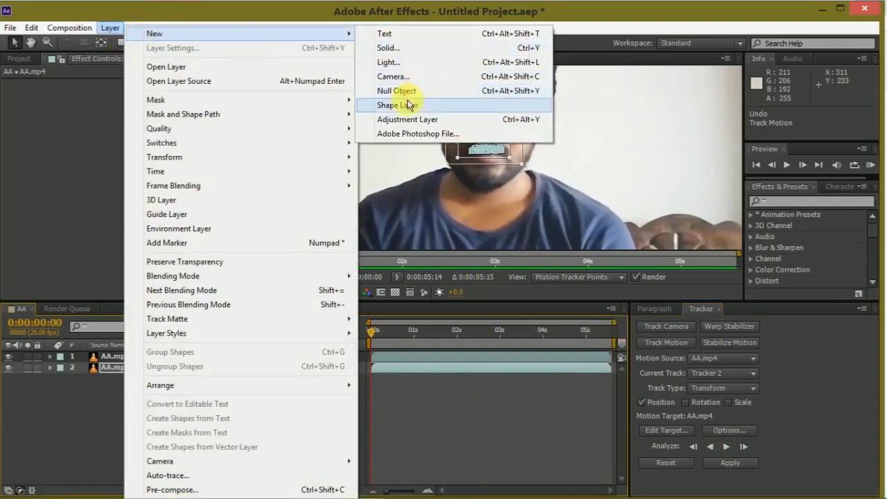
left_click(396, 91)
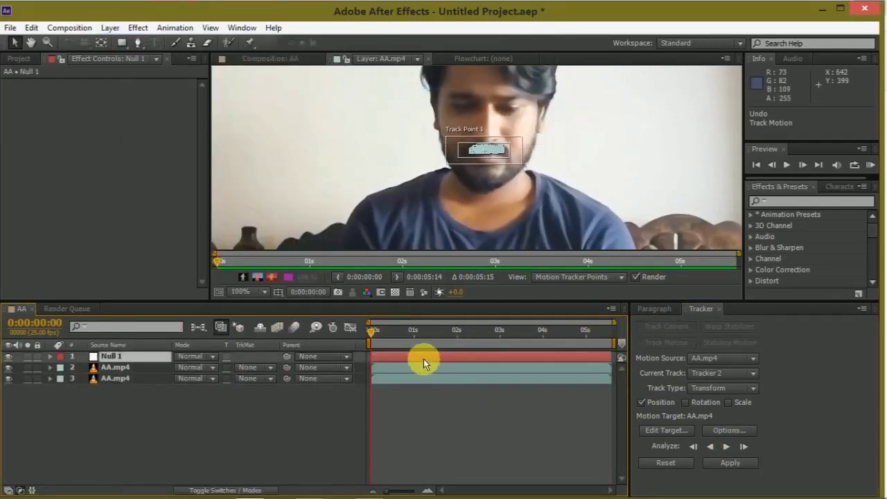
Make Null 1 the tracker's motion target and apply the mouth track in X and Y
left_click(424, 361)
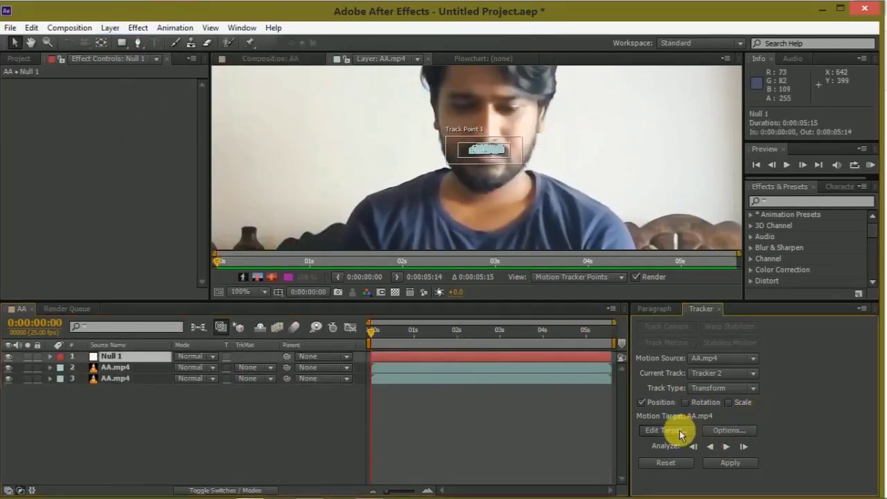
left_click(666, 431)
left_click(471, 244)
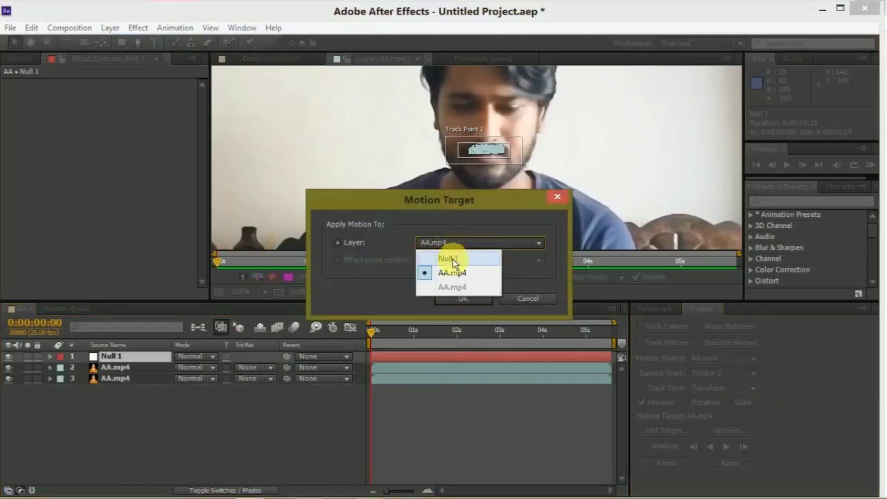
left_click(450, 255)
left_click(460, 297)
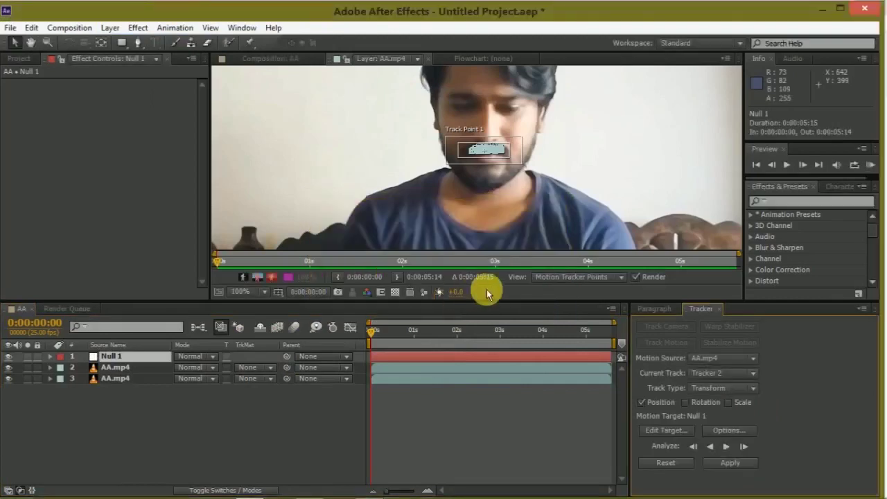
left_click(723, 463)
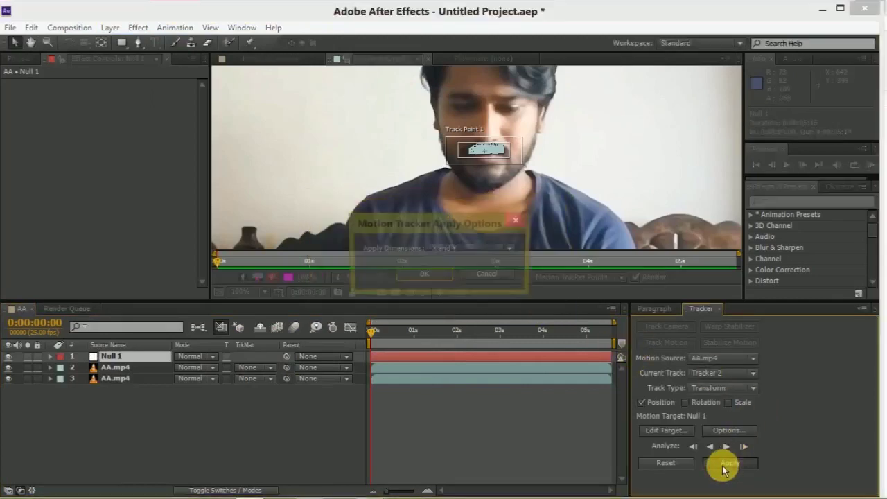
left_click(433, 276)
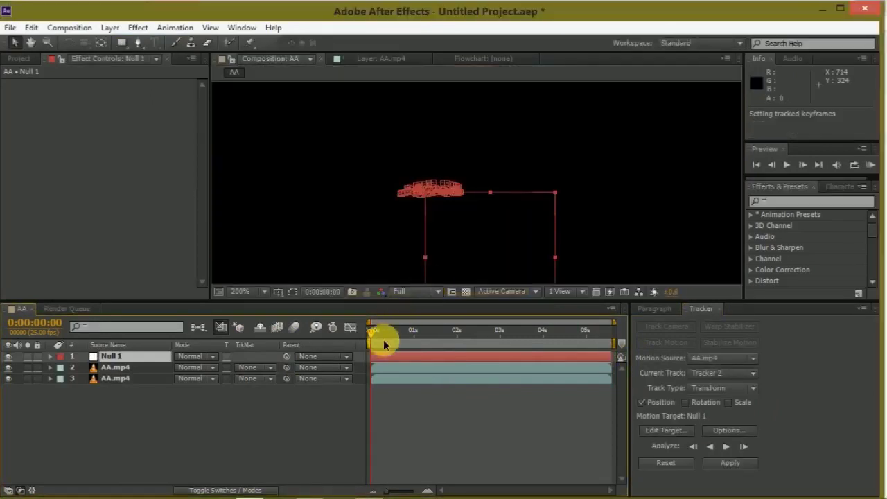
key("comma")
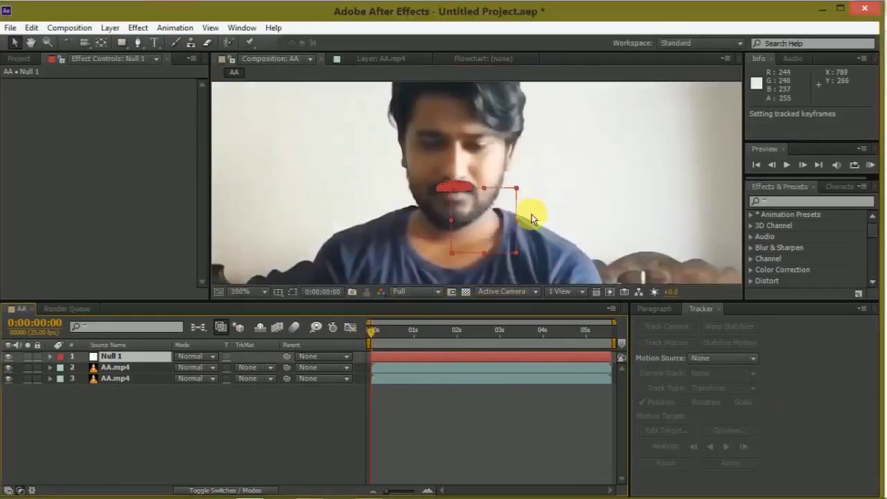
left_click(409, 334)
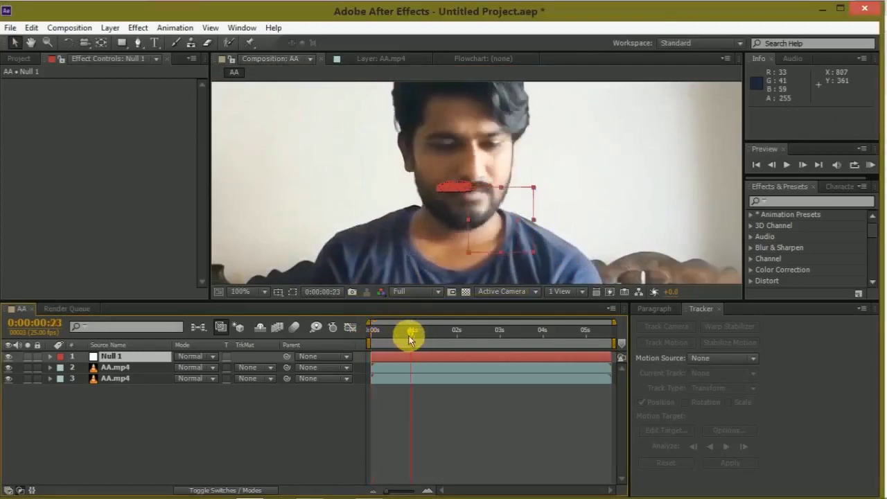
left_click_drag(411, 335, 359, 331)
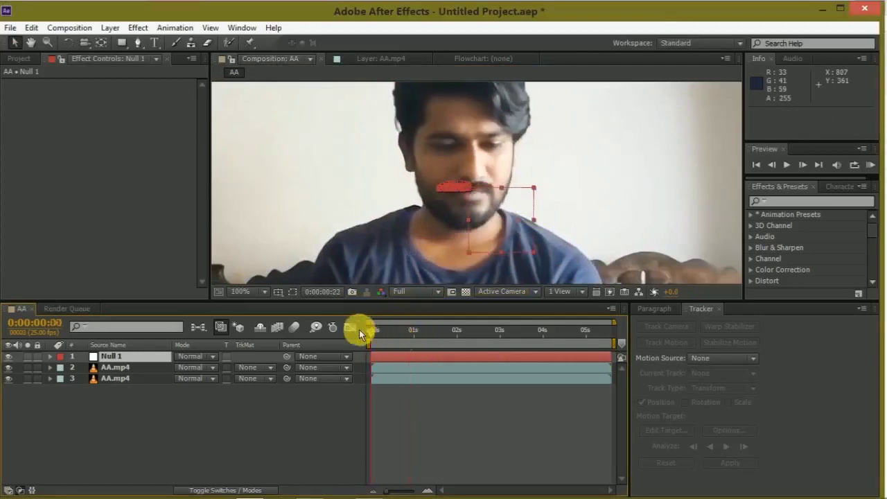
left_click(128, 370)
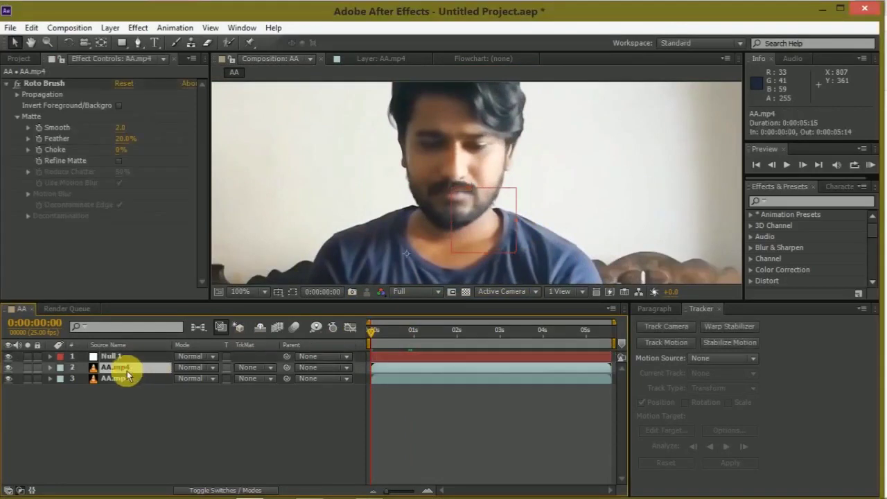
right_click(128, 368)
left_click(96, 428)
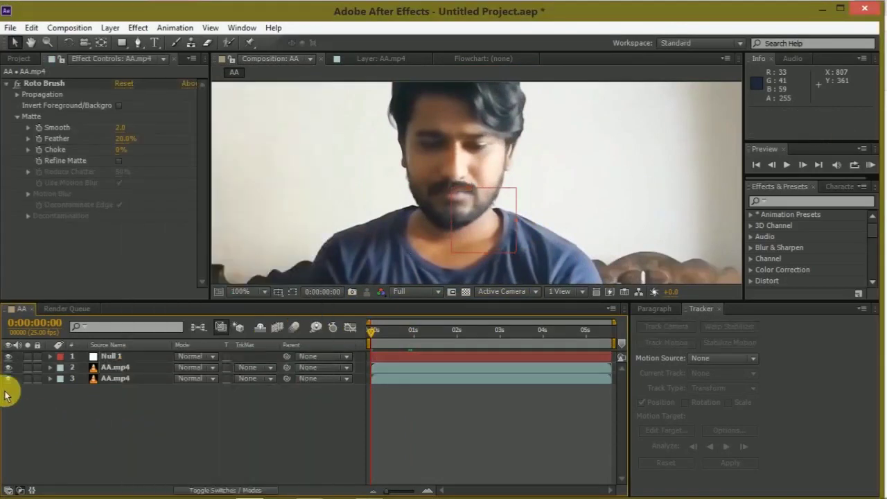
left_click(8, 379)
left_click(7, 379)
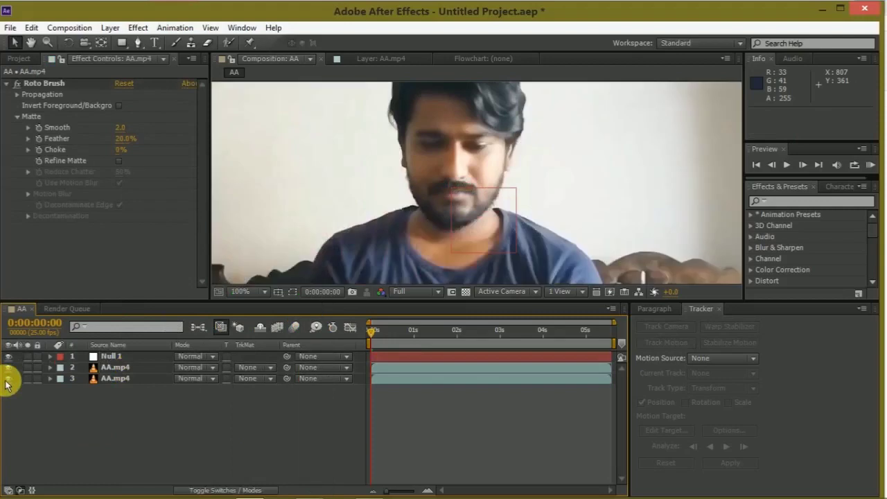
left_click(128, 370)
Rename layer 2 to 'Head' and drag it above Null 1 to the top of the stack
right_click(126, 369)
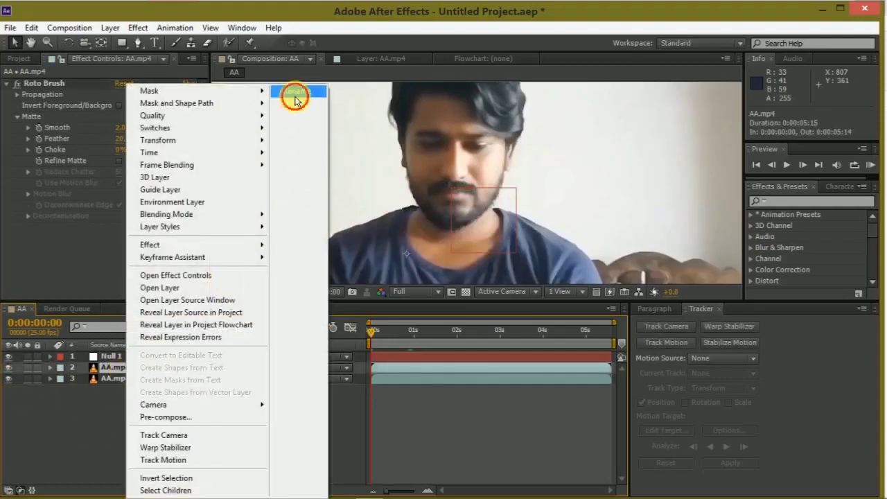
left_click(295, 100)
type("Head")
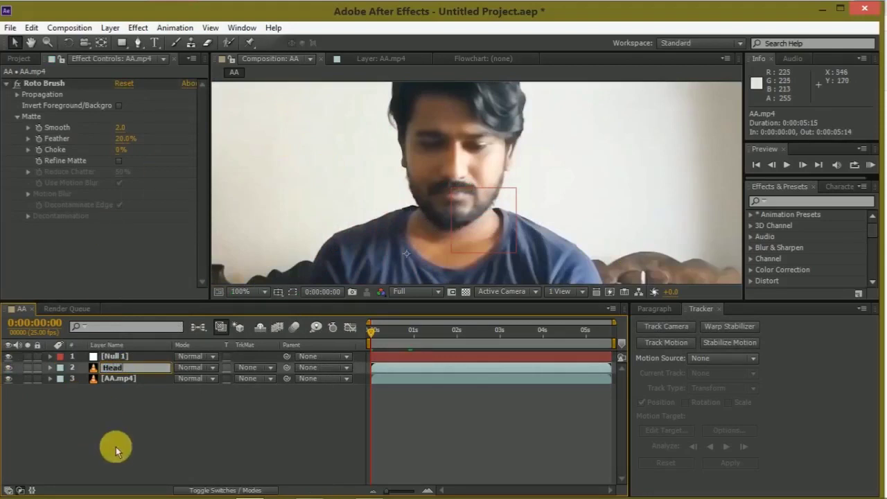
left_click(115, 447)
left_click(115, 368)
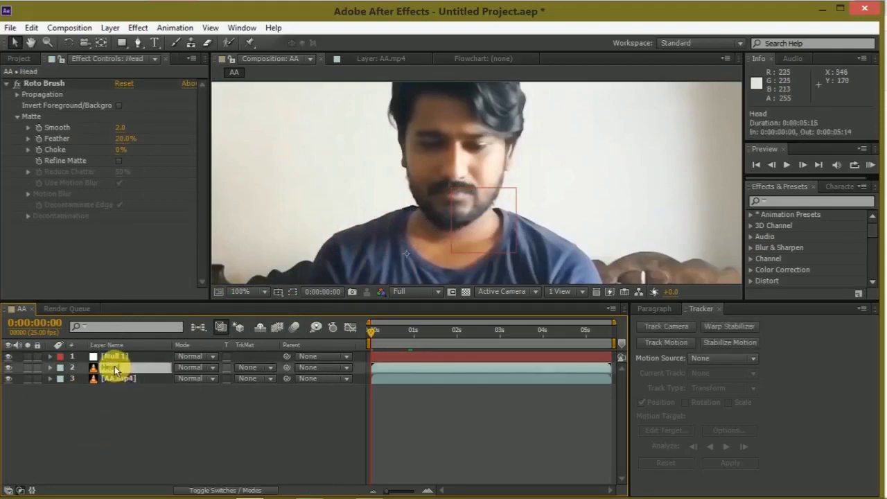
mouse_move(112, 371)
left_mouse_down()
mouse_move(111, 356)
mouse_move(122, 351)
left_mouse_up()
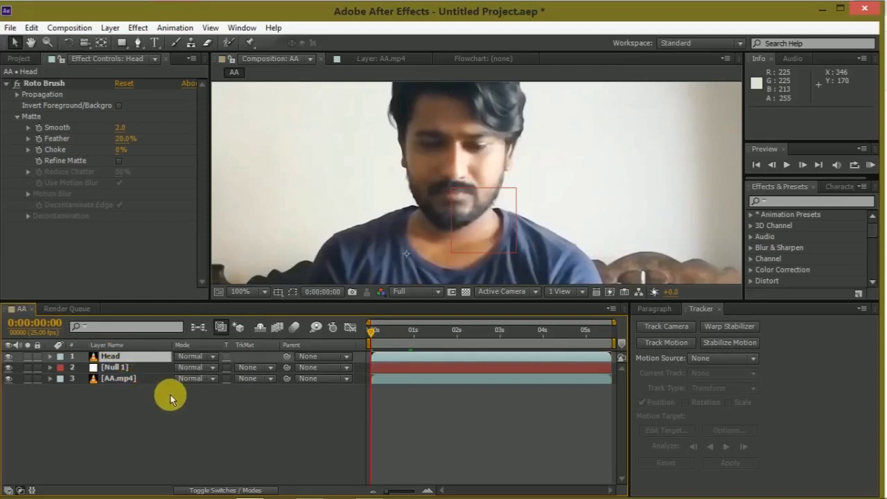
Toggle the original footage off and on to check the cutout, then reveal Head's Transform properties
left_click(9, 379)
left_click(8, 379)
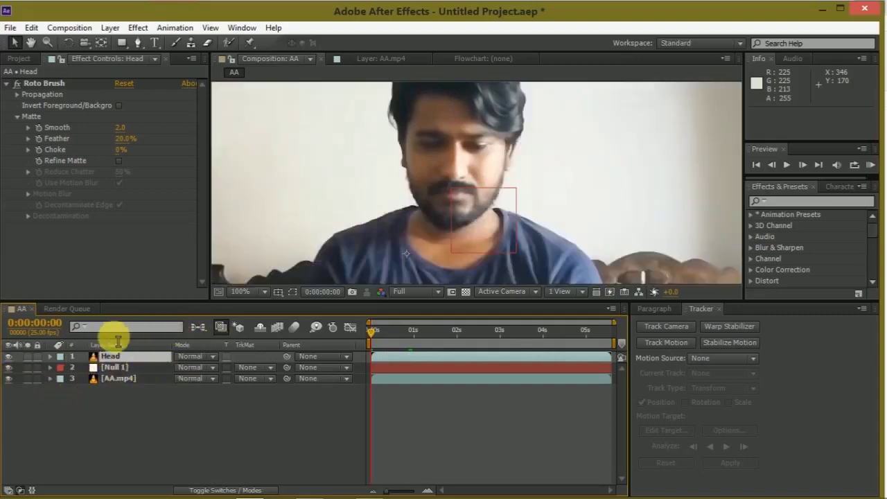
left_click(50, 357)
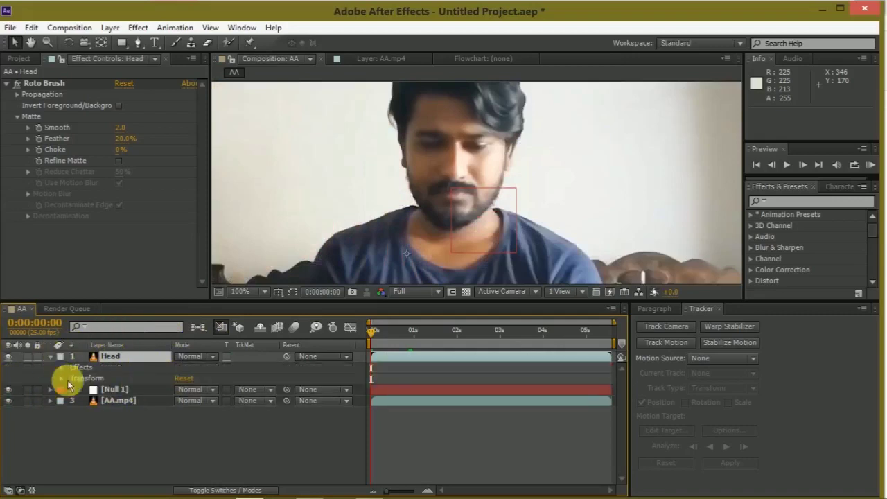
left_click(62, 379)
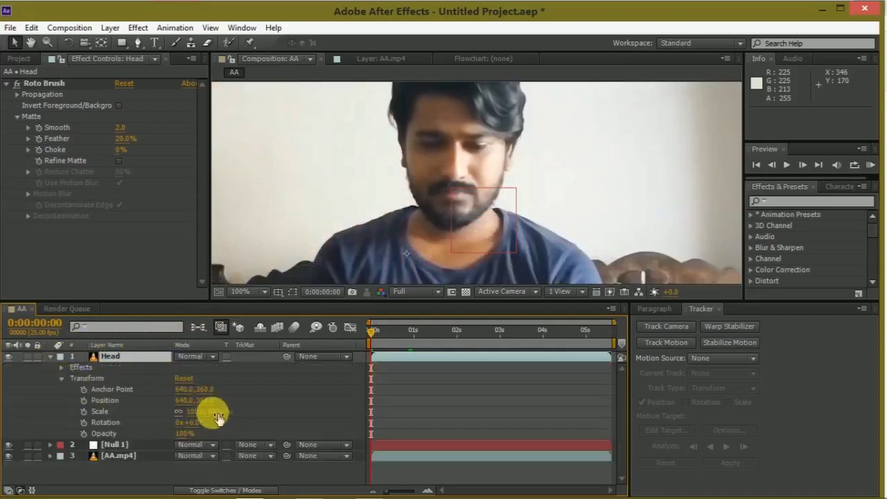
Scale the head to 127% and move it to position 622, 379 over the face
left_click_drag(209, 412, 236, 414)
left_click_drag(474, 167, 458, 183)
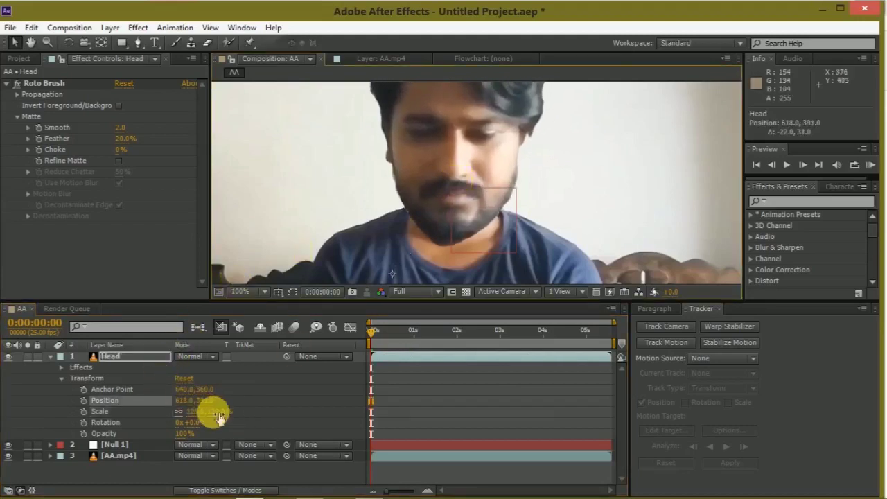
left_click_drag(219, 414, 223, 414)
left_click_drag(424, 169, 422, 180)
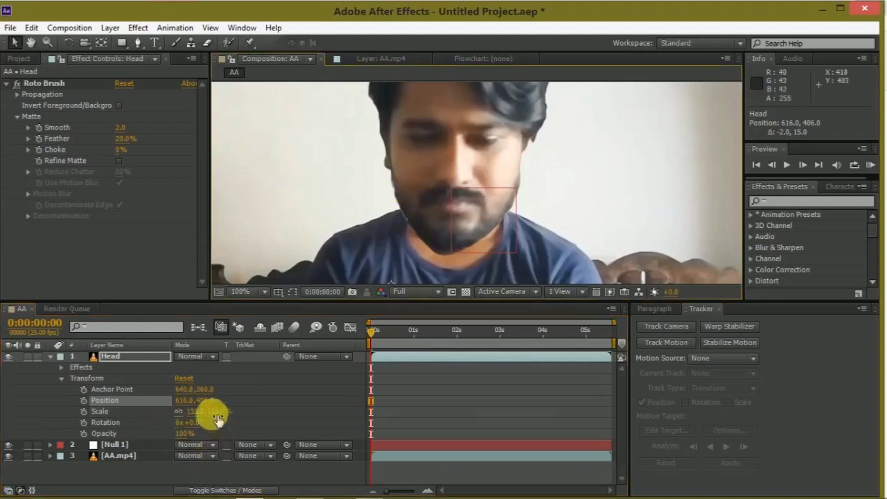
left_click_drag(214, 414, 208, 410)
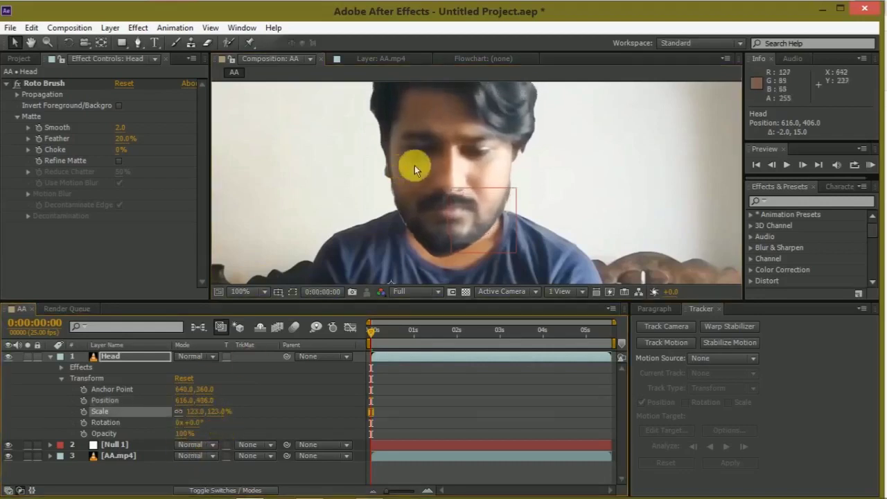
left_click_drag(429, 165, 430, 152)
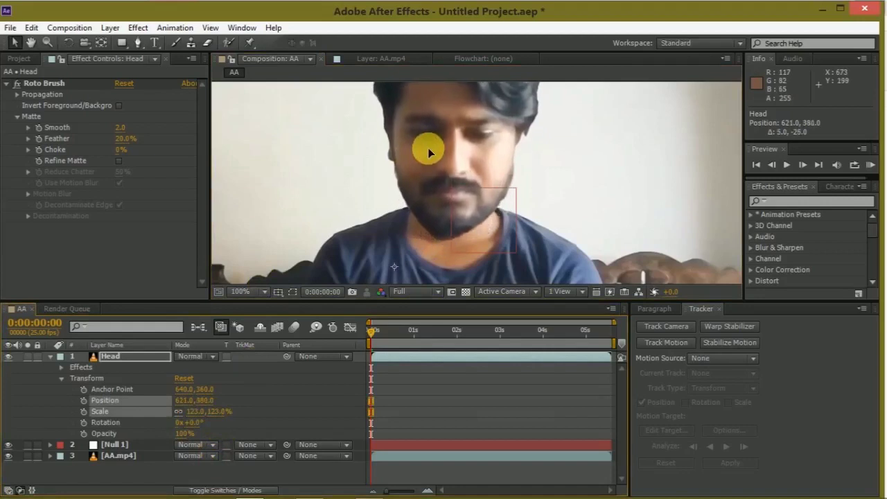
left_click(222, 414)
left_click(215, 411)
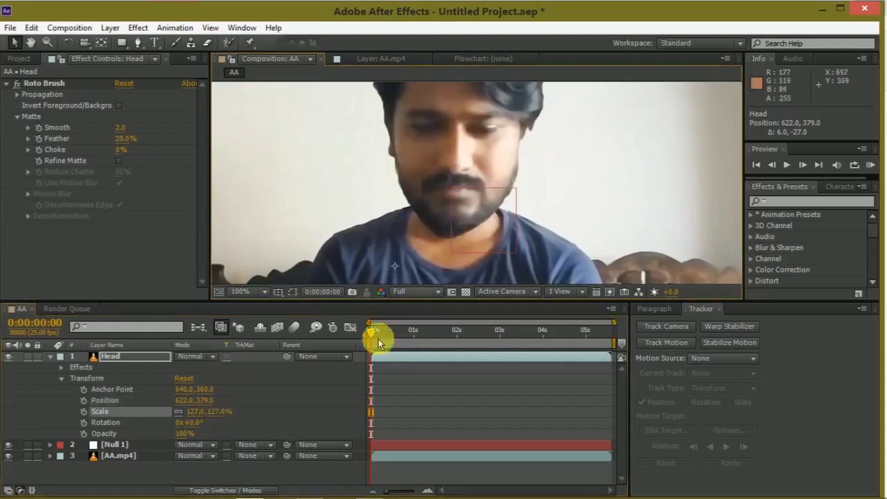
Pick-whip the Head layer's Parent to Null 1 and zoom the viewer out to 50%
left_click(287, 360)
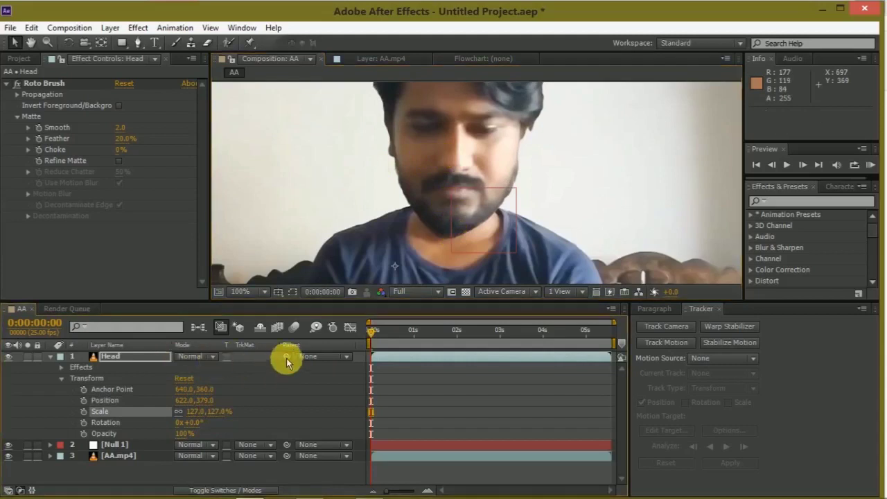
left_click_drag(263, 382, 122, 449)
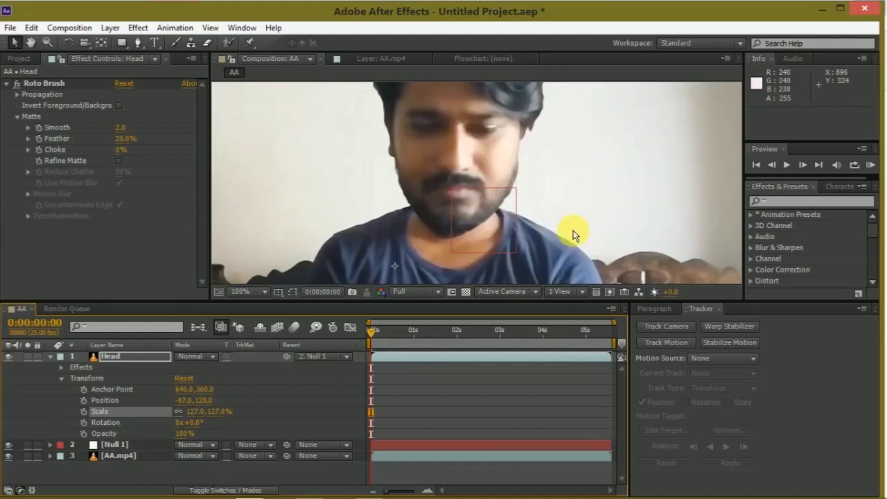
scroll(573, 234, "down", 2)
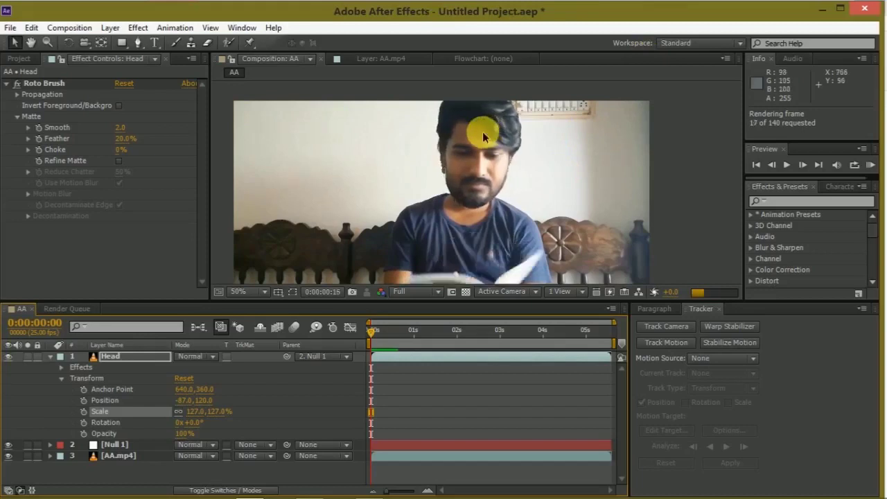
Stop the preview at the first frame and nudge the head down to position -93, 144
left_click(473, 177)
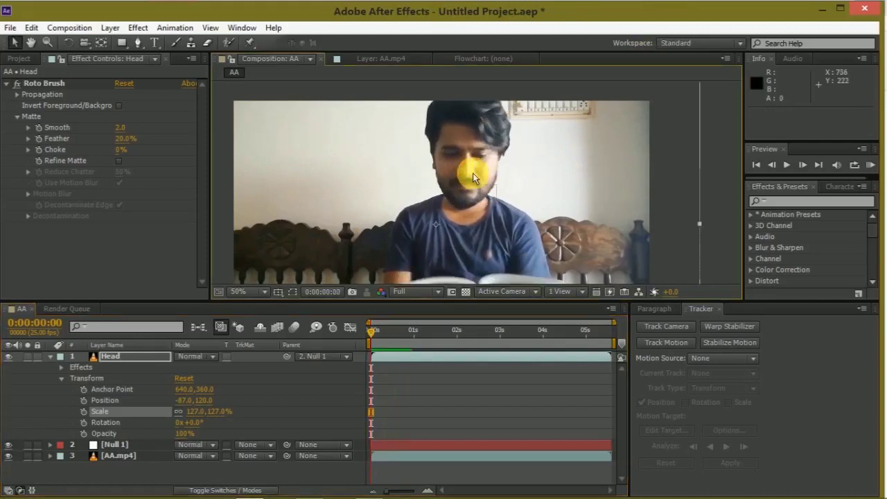
left_click(375, 335)
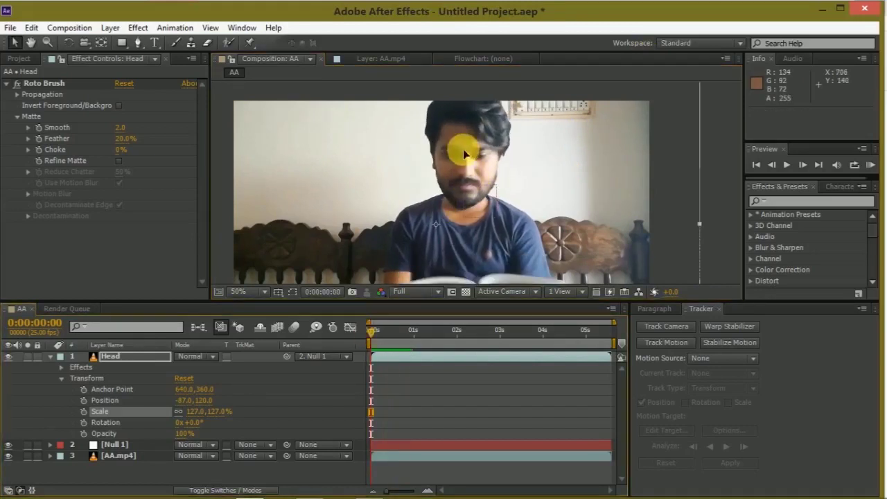
left_click_drag(464, 153, 463, 160)
Play a preview, then scrub to frame 17 to check the head's alignment
key("space")
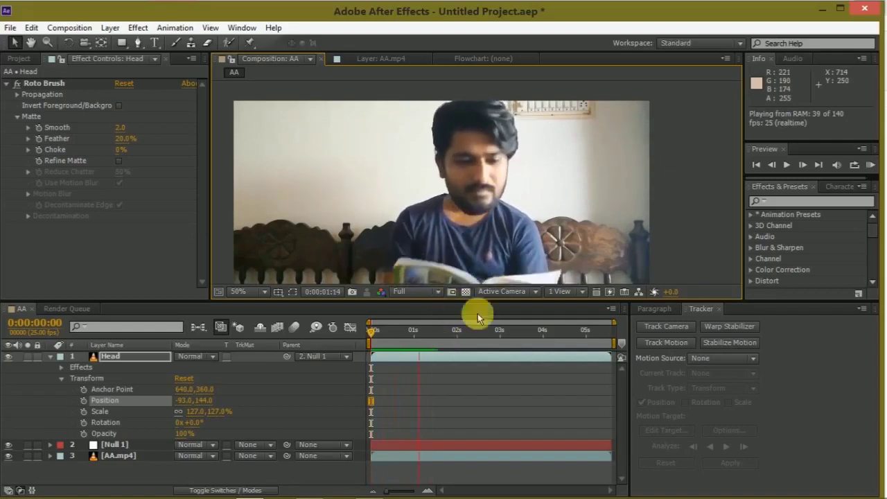
left_click(434, 362)
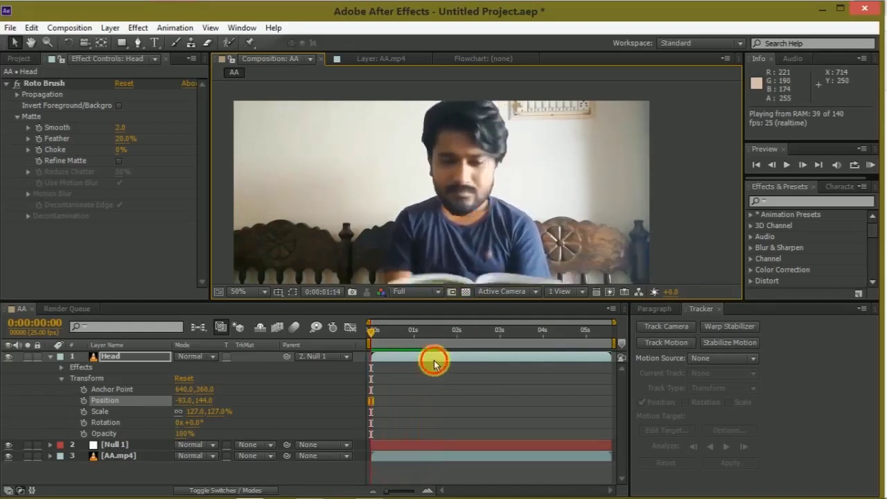
left_click_drag(375, 332, 400, 333)
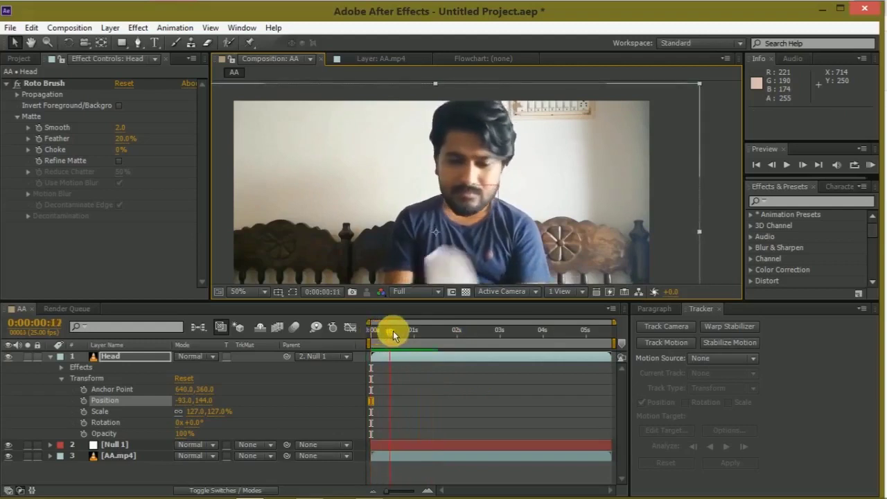
left_click(69, 446)
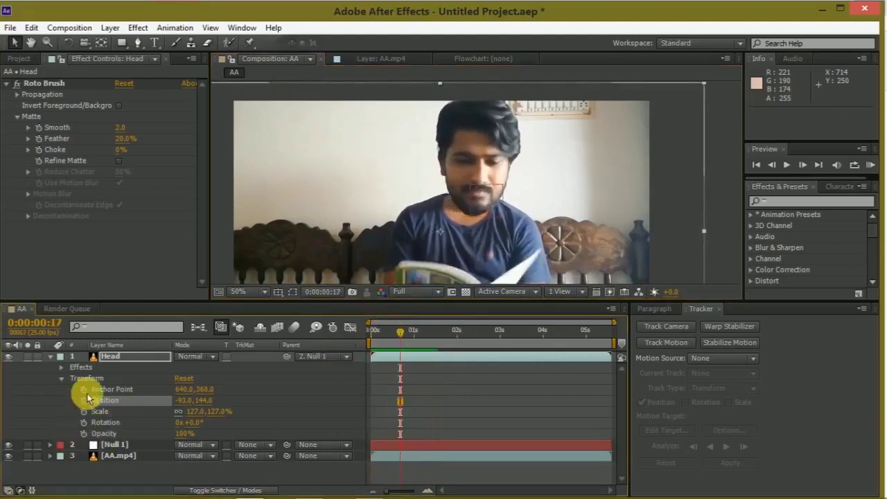